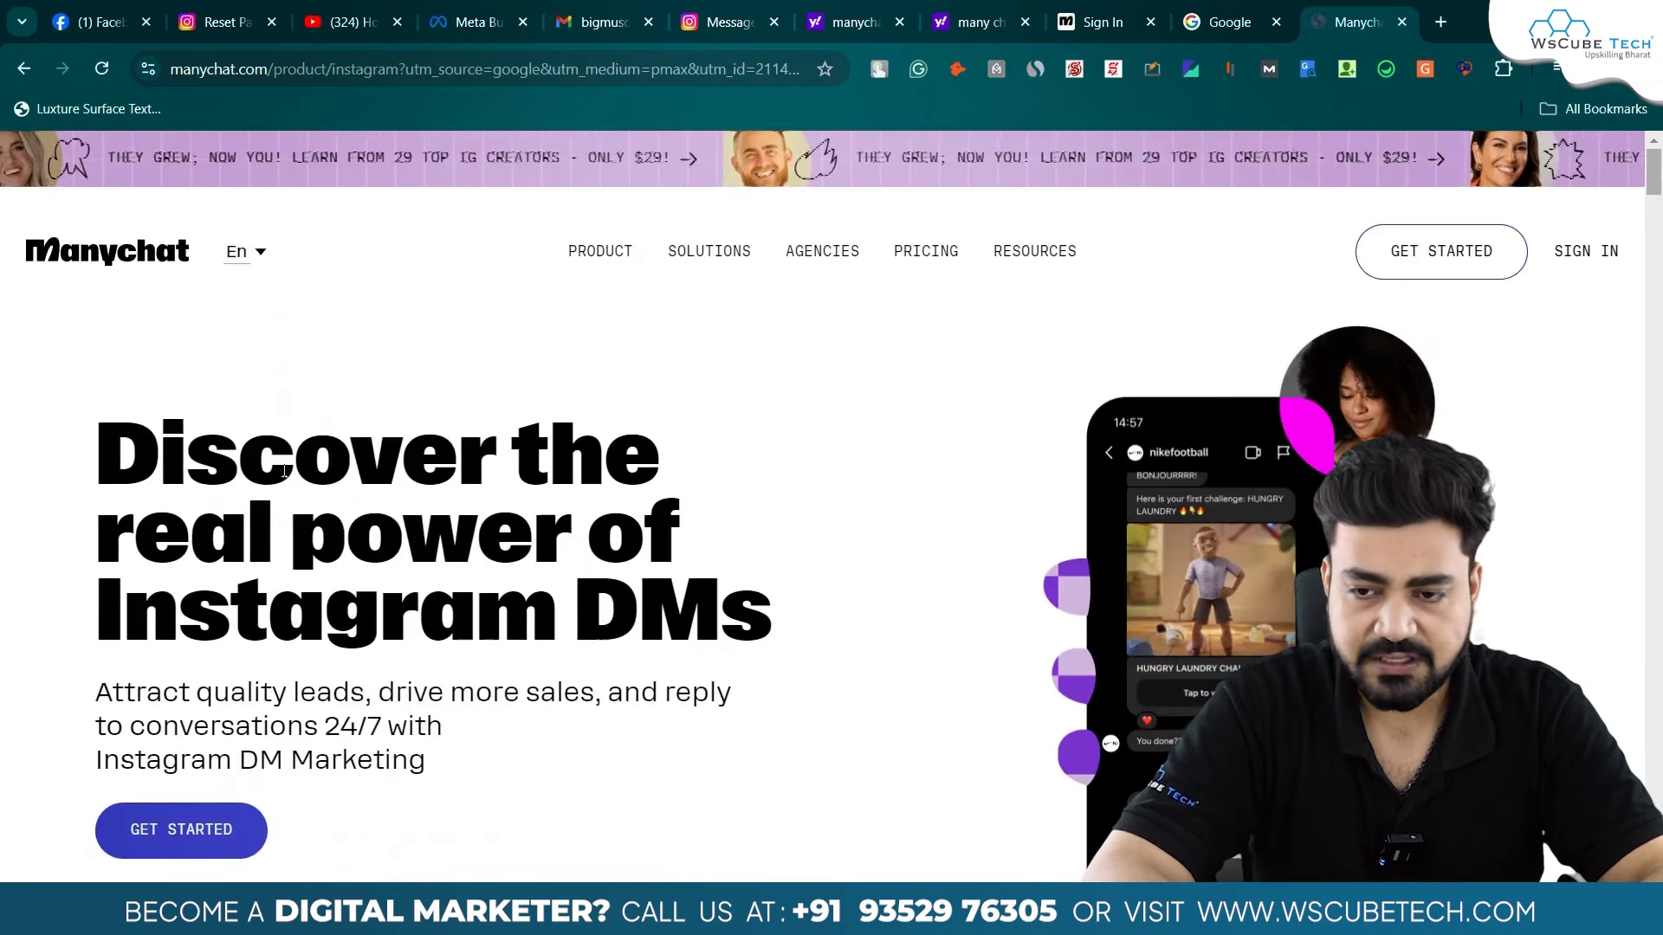
- Create a new Manychat account through Facebook, with Instagram as the starting channel
click(1578, 260)
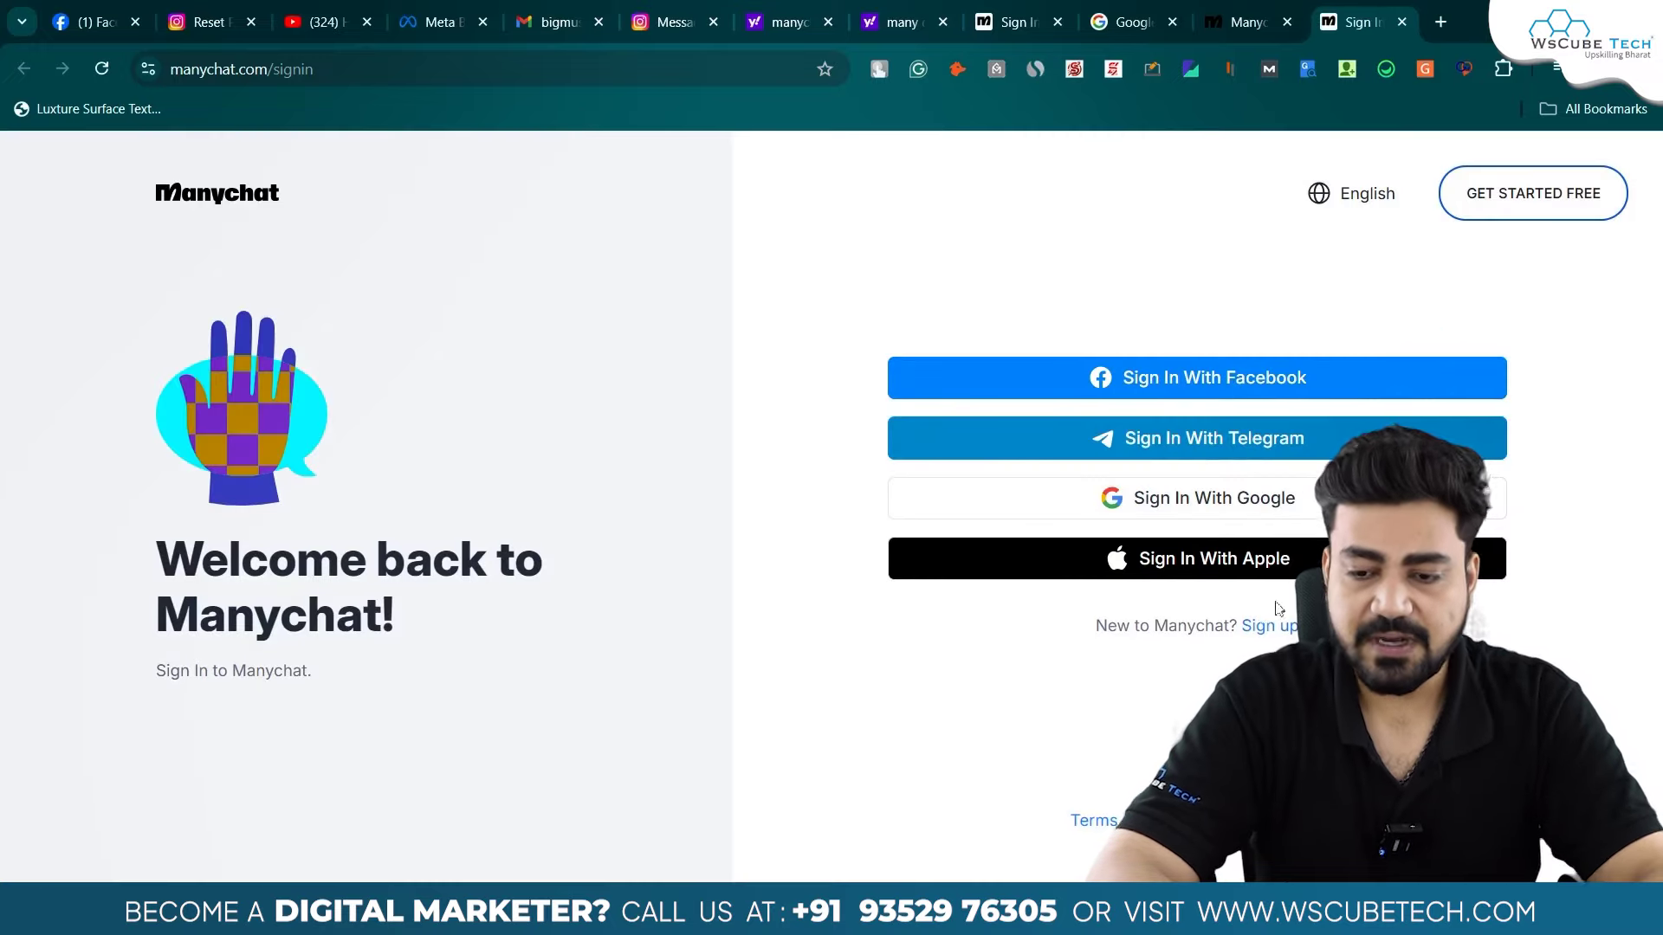
click(1265, 632)
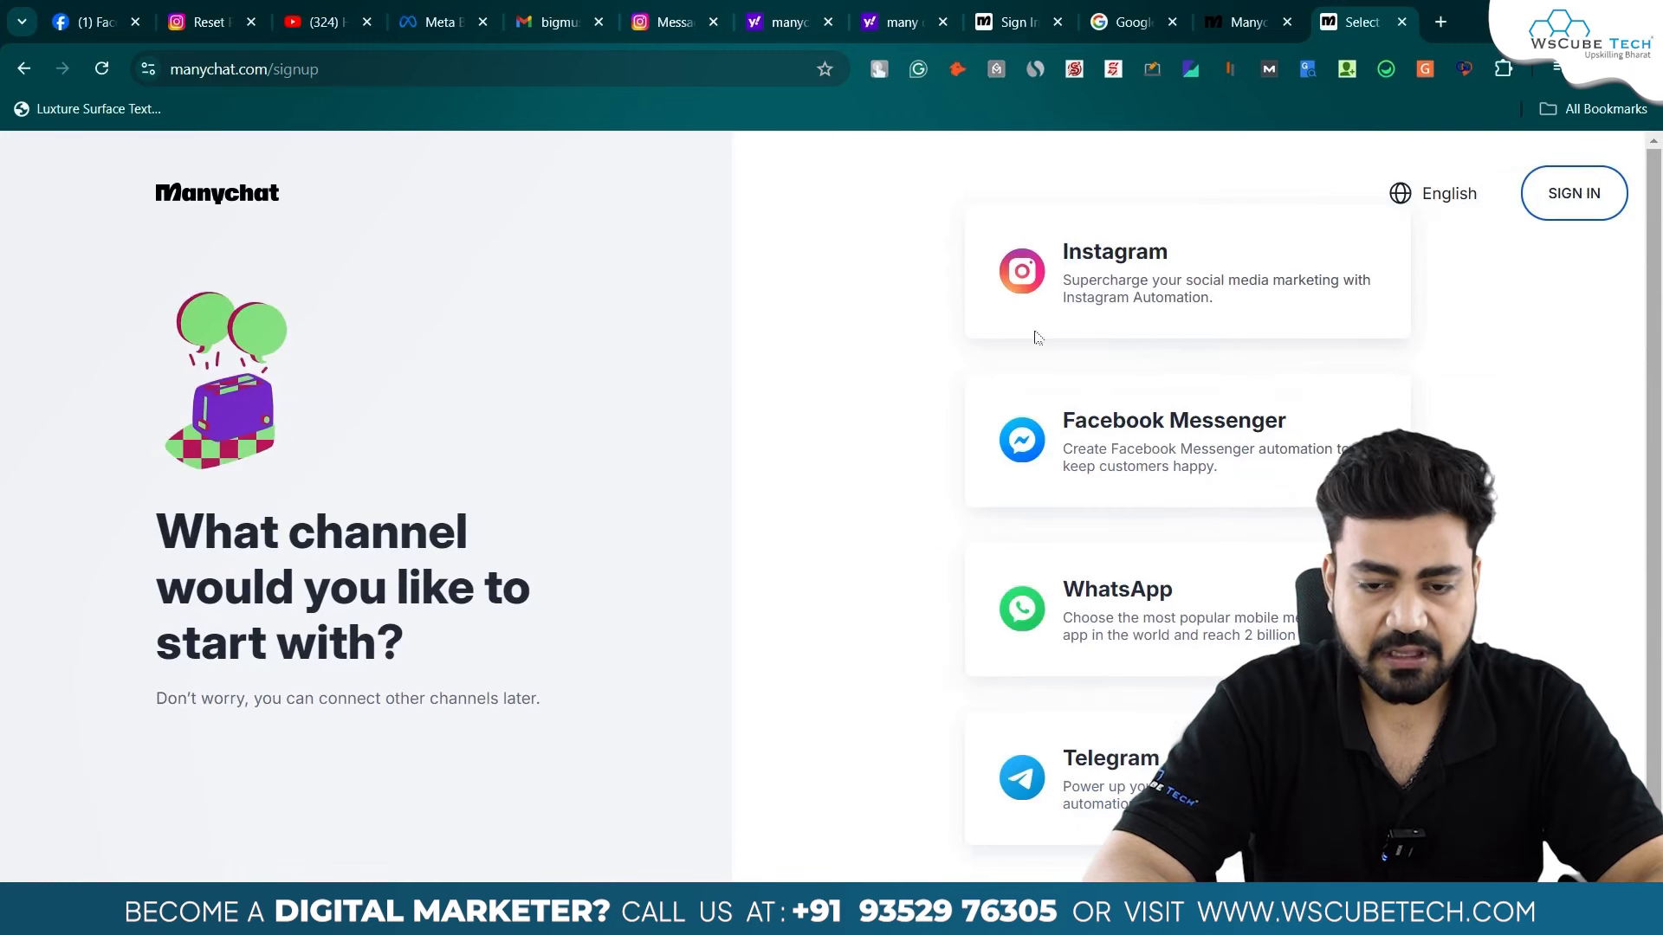
click(1186, 305)
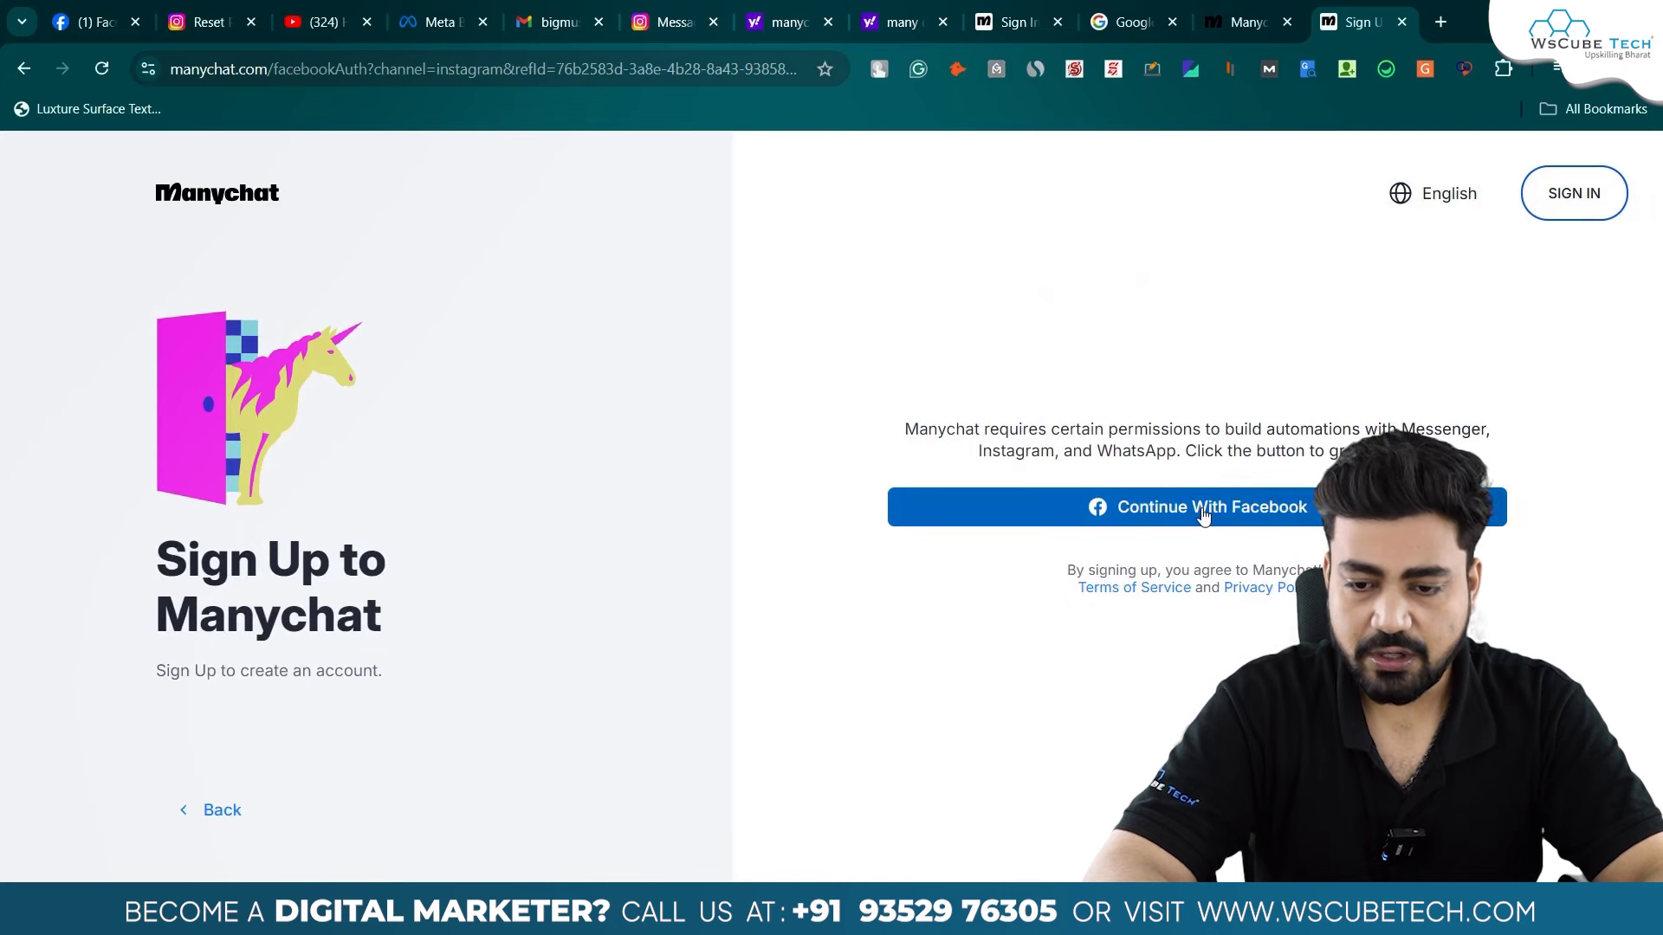
click(1204, 513)
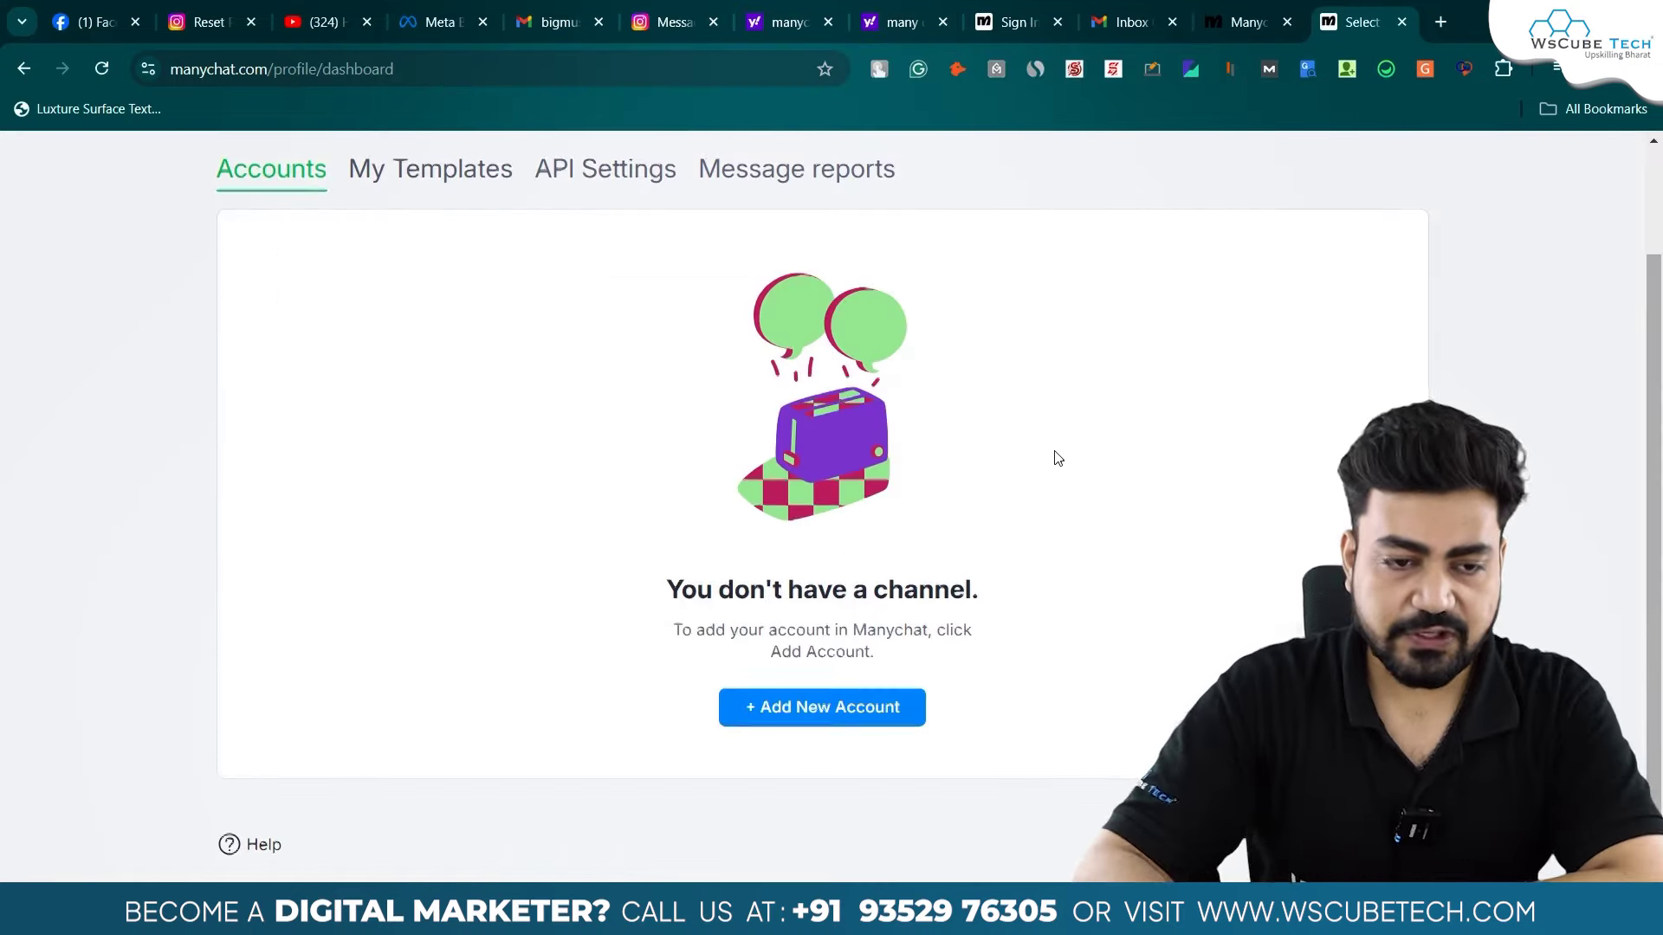
scroll(1059, 458, up, 2)
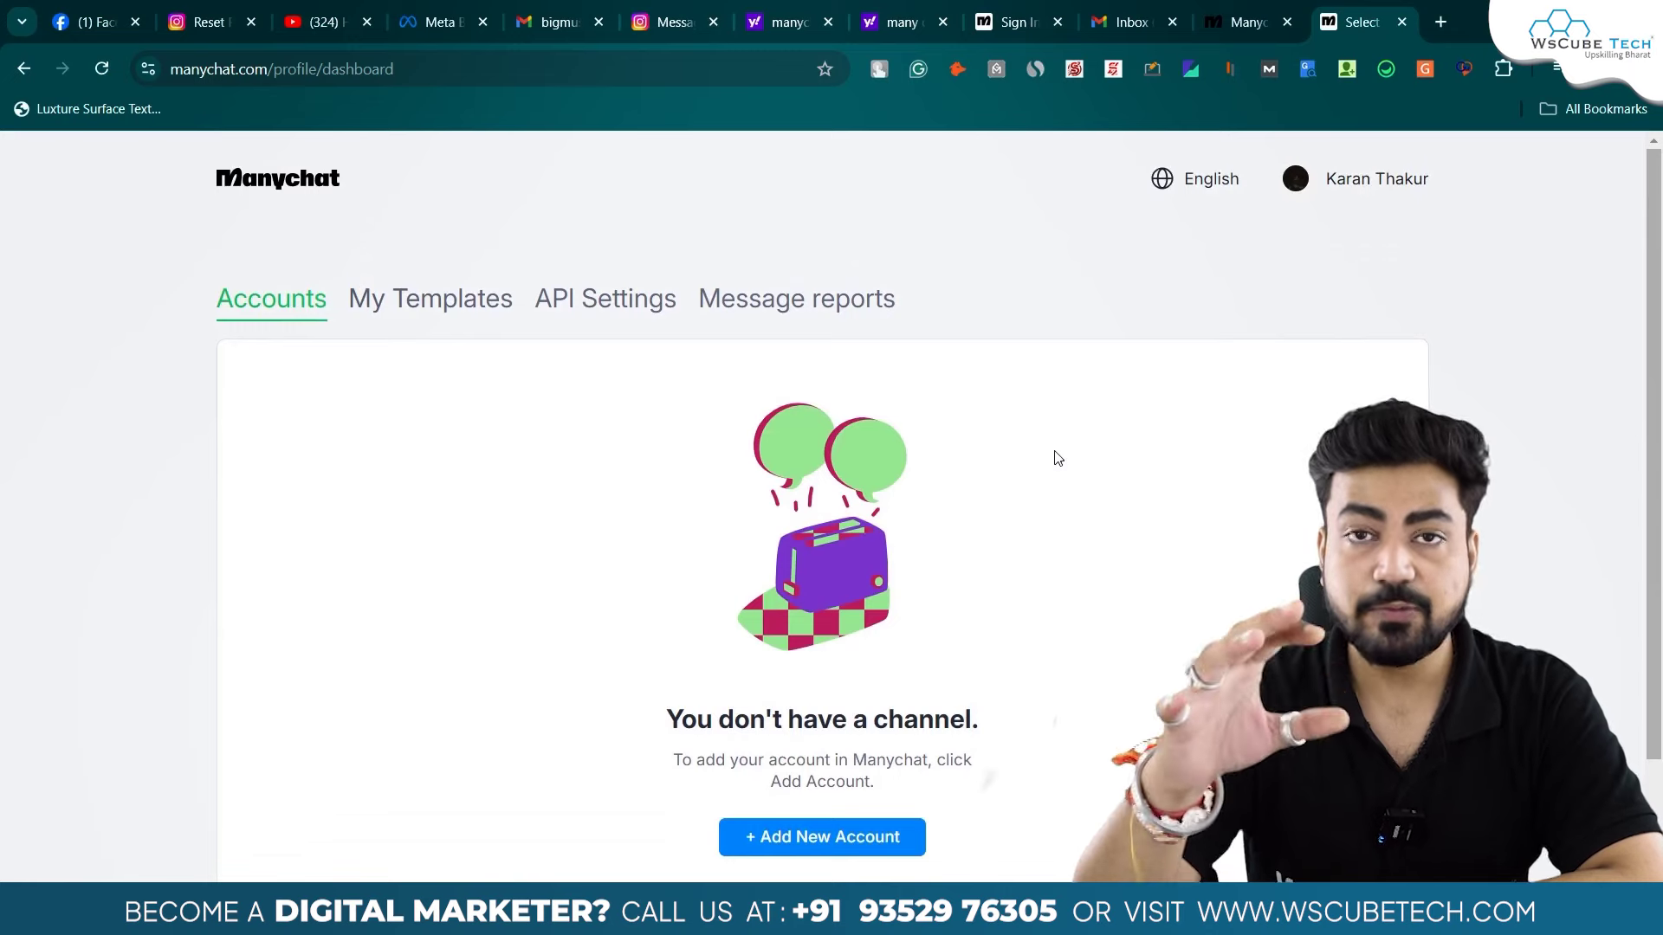
scroll(1059, 458, down, 2)
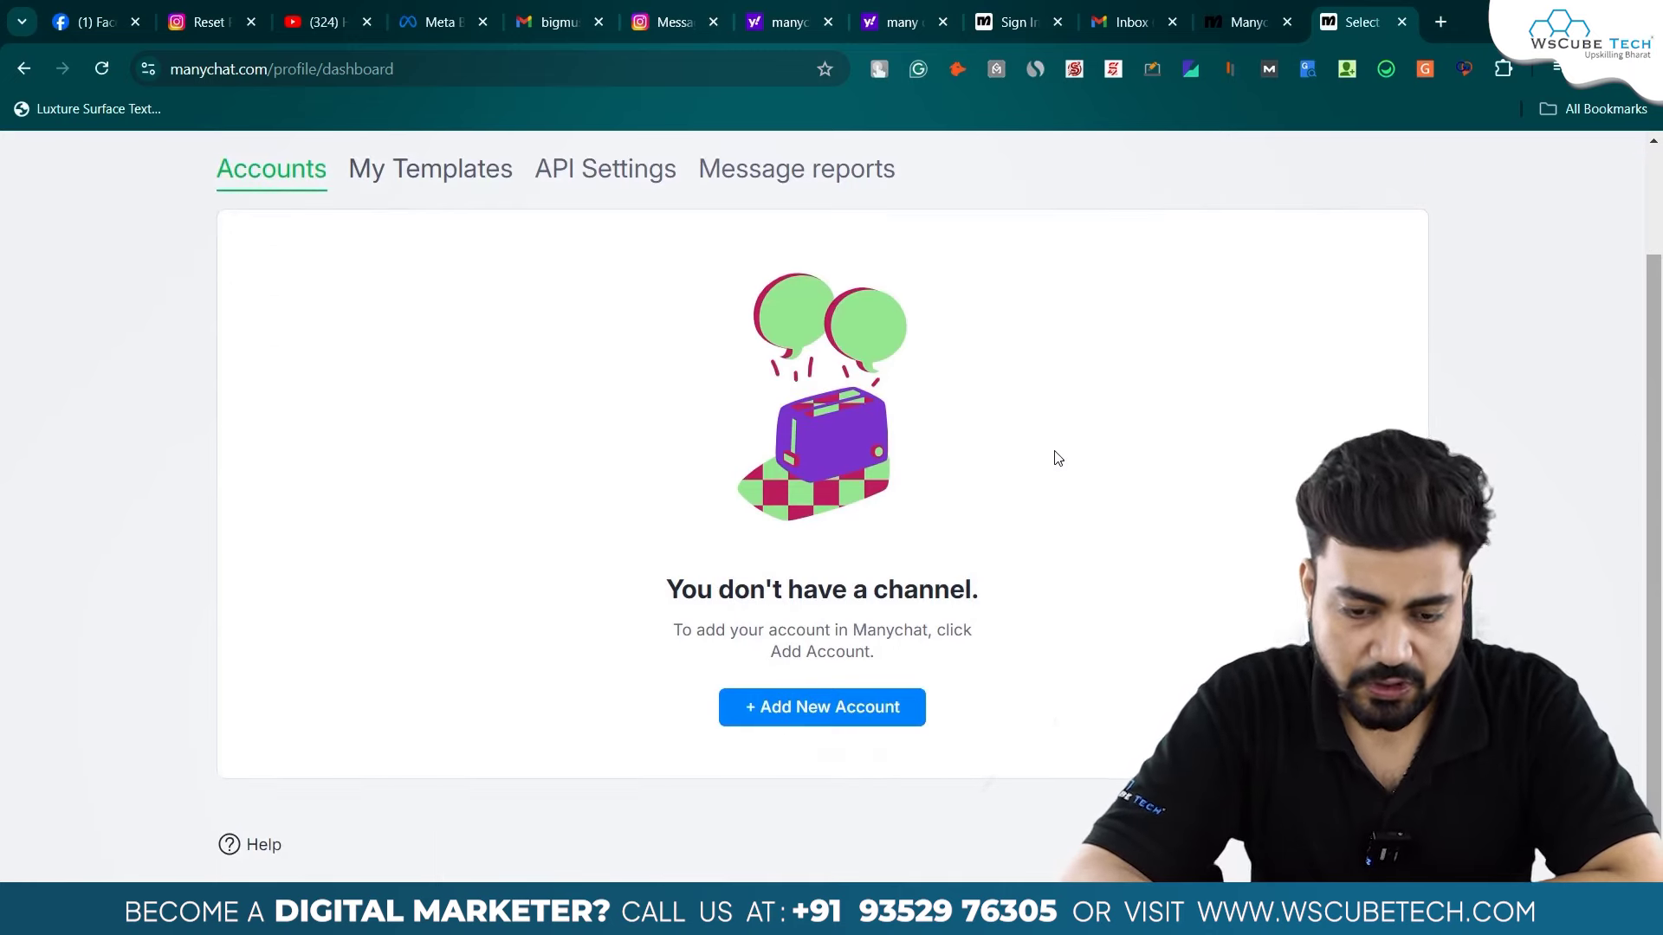
- Add the Big Muscle Secret Instagram account as a new channel and allow its permissions
click(842, 718)
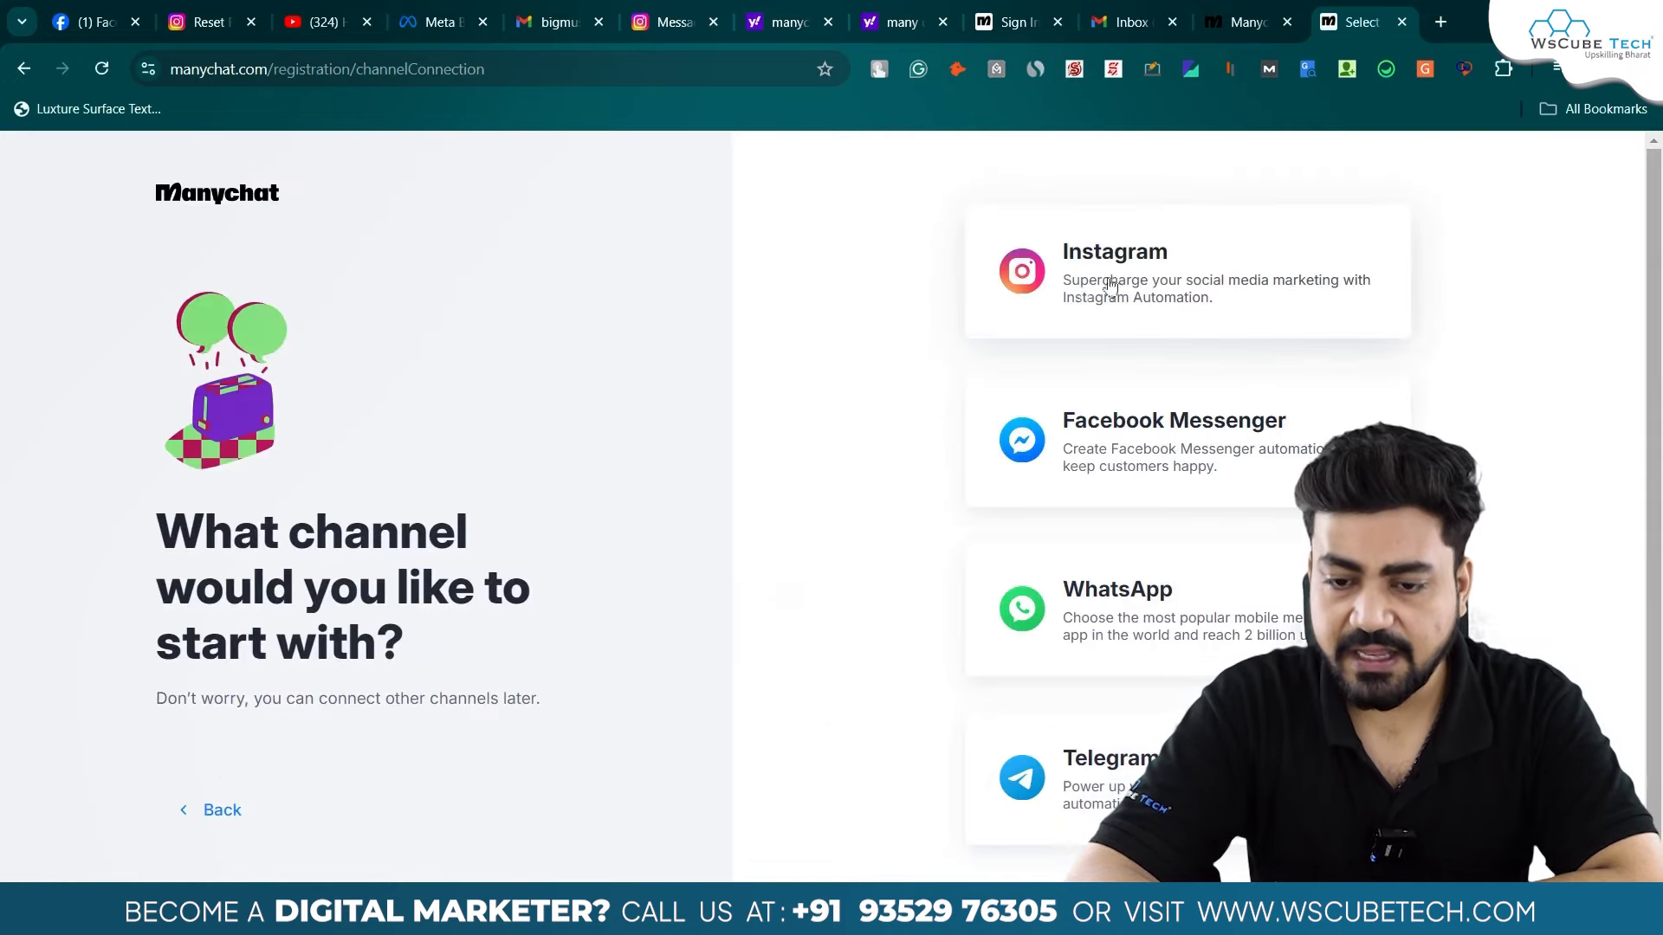
click(1131, 297)
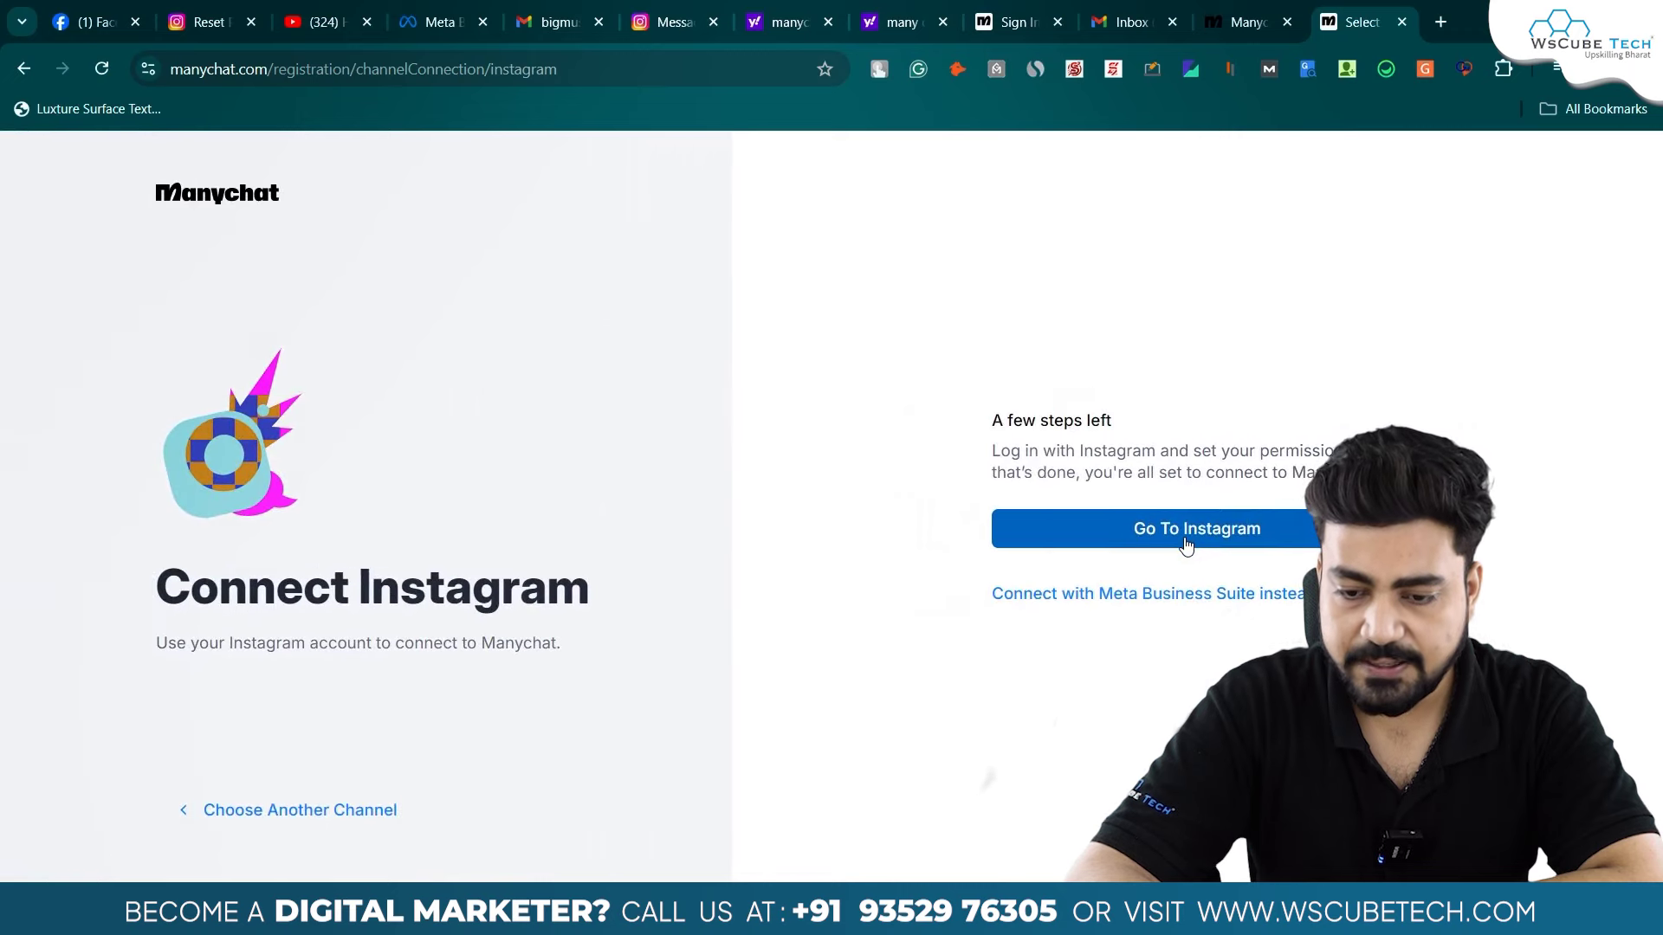
click(1187, 546)
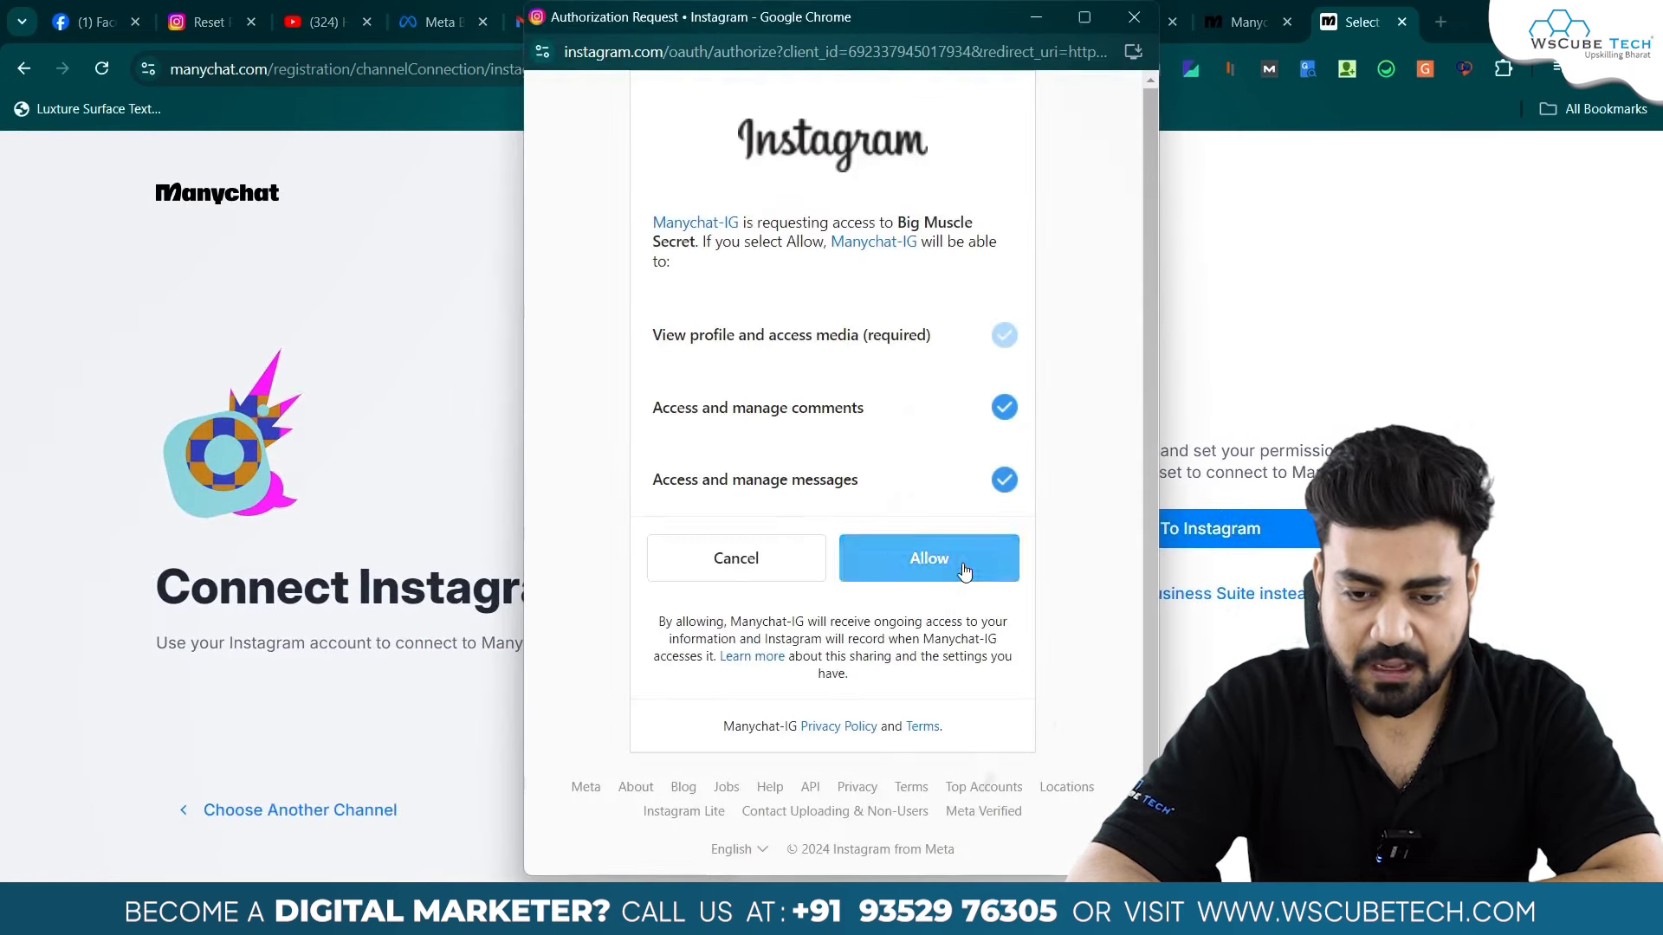
click(958, 557)
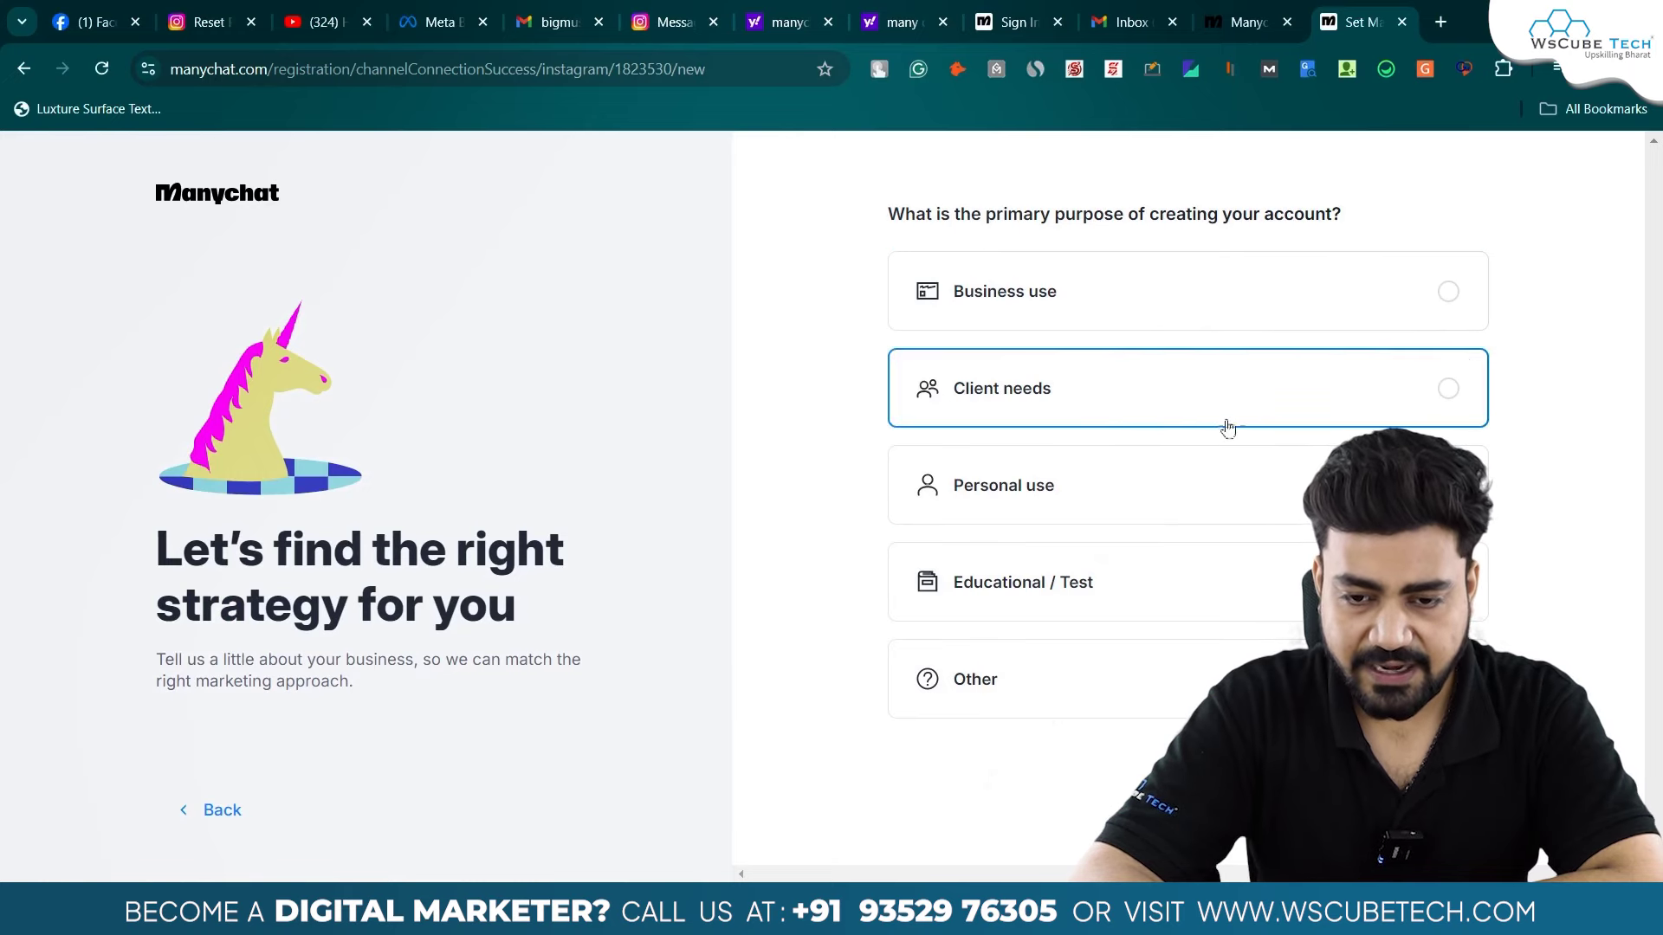
- Answer the setup questions with Business use, Both, and Creator
click(1171, 295)
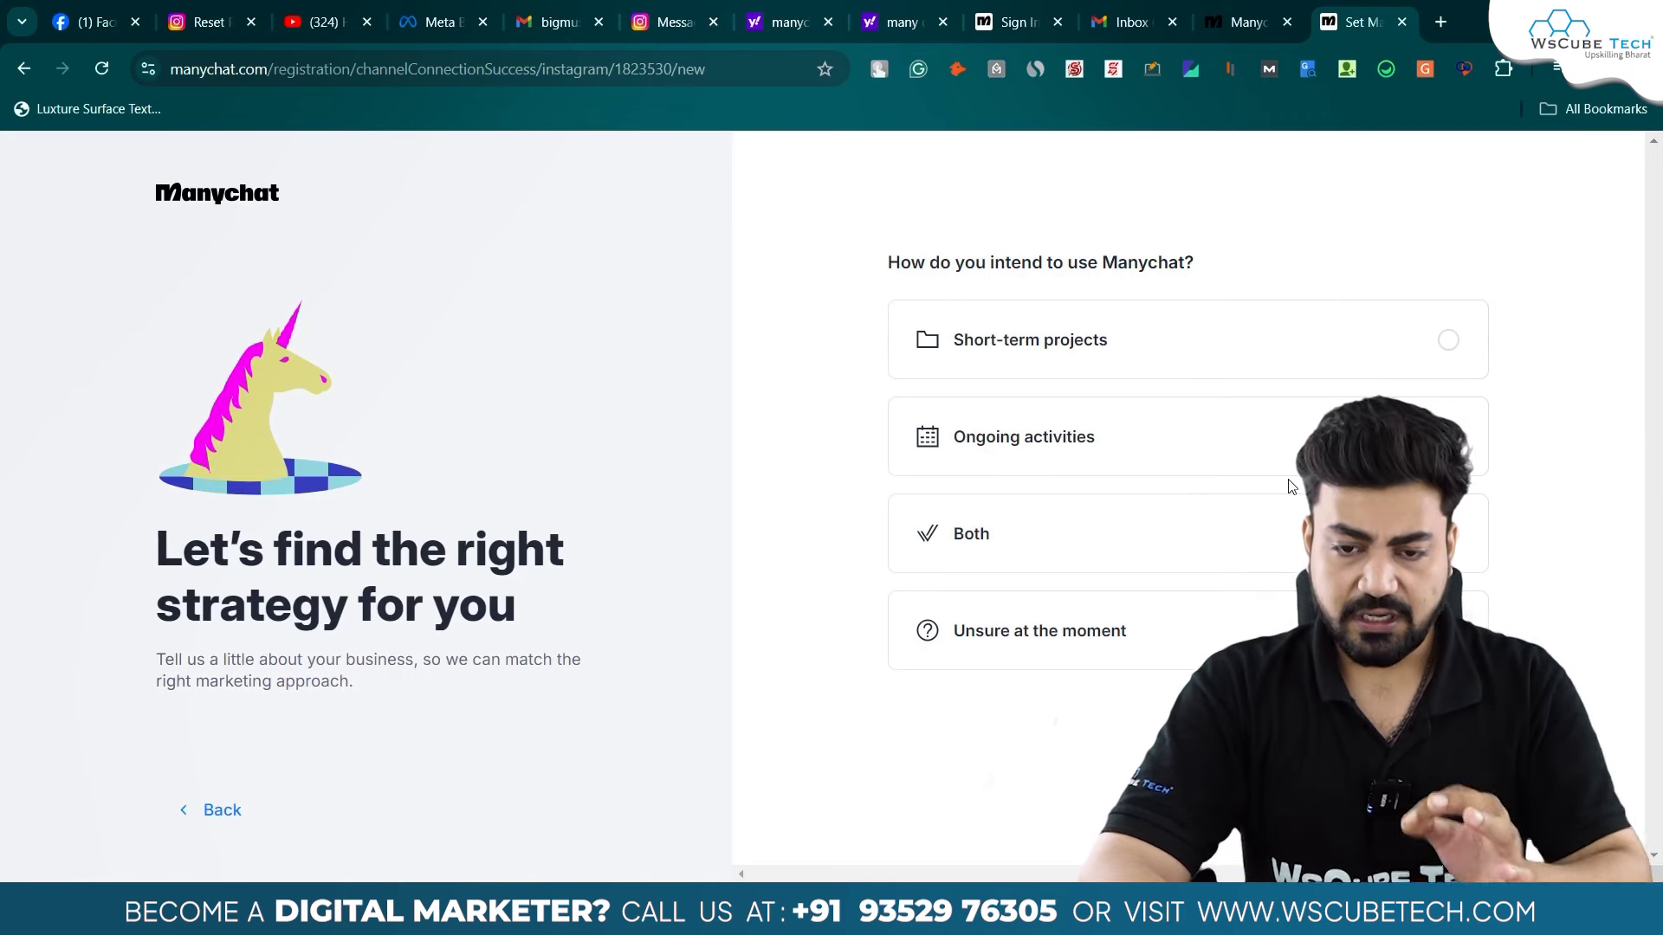
click(1250, 555)
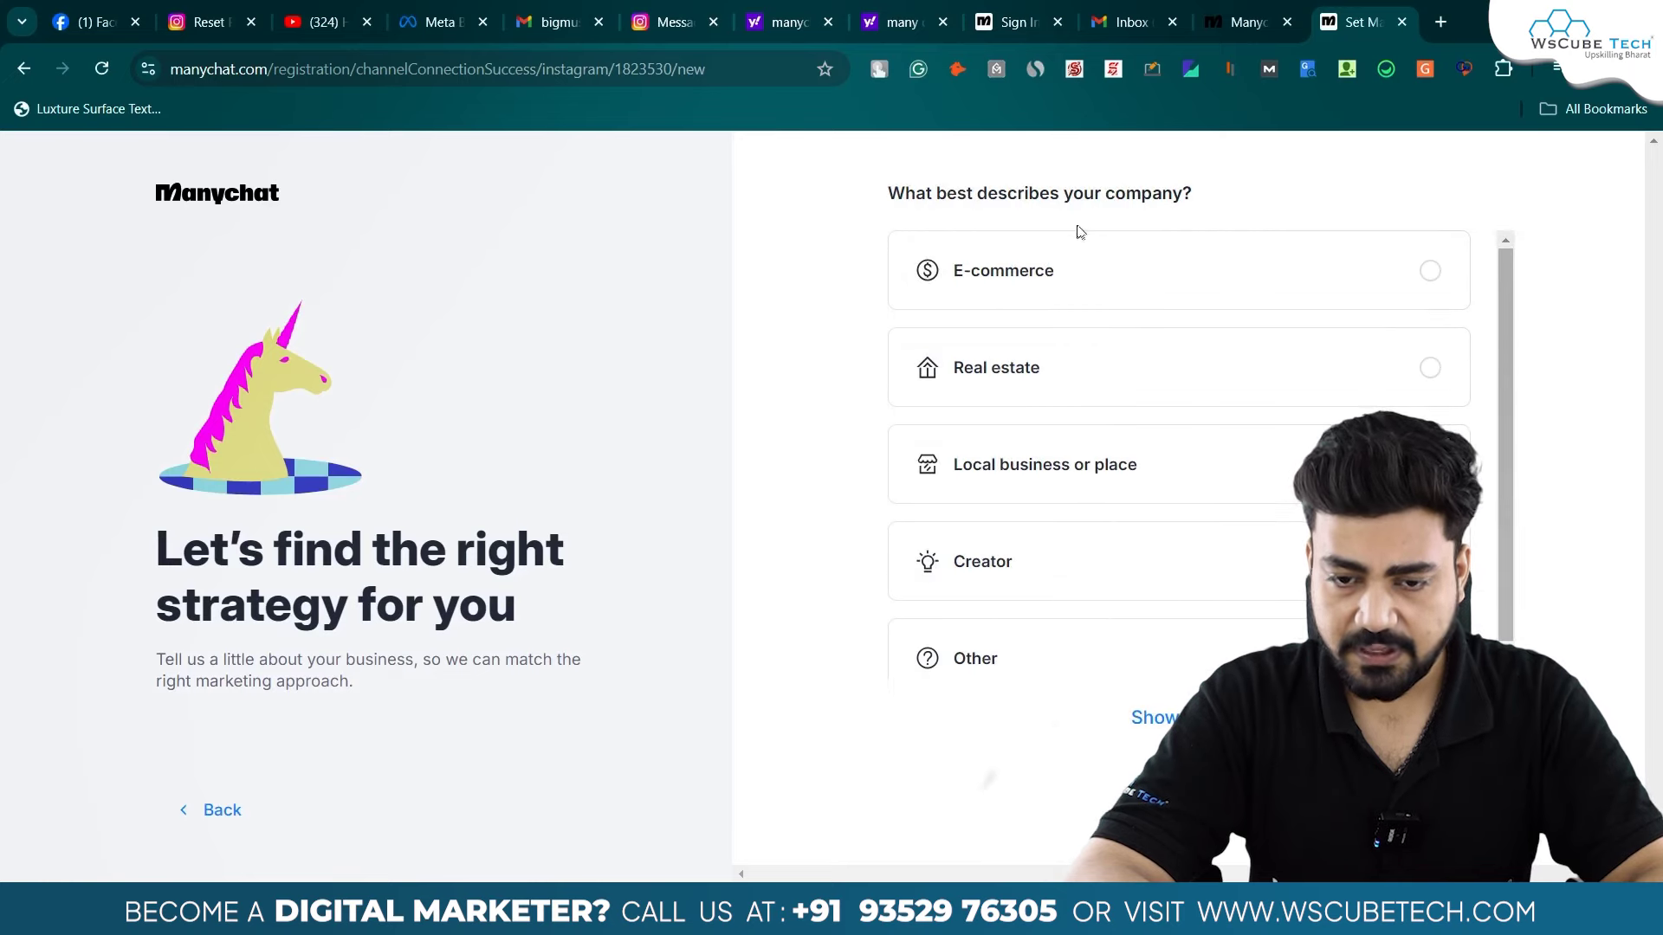
click(1082, 561)
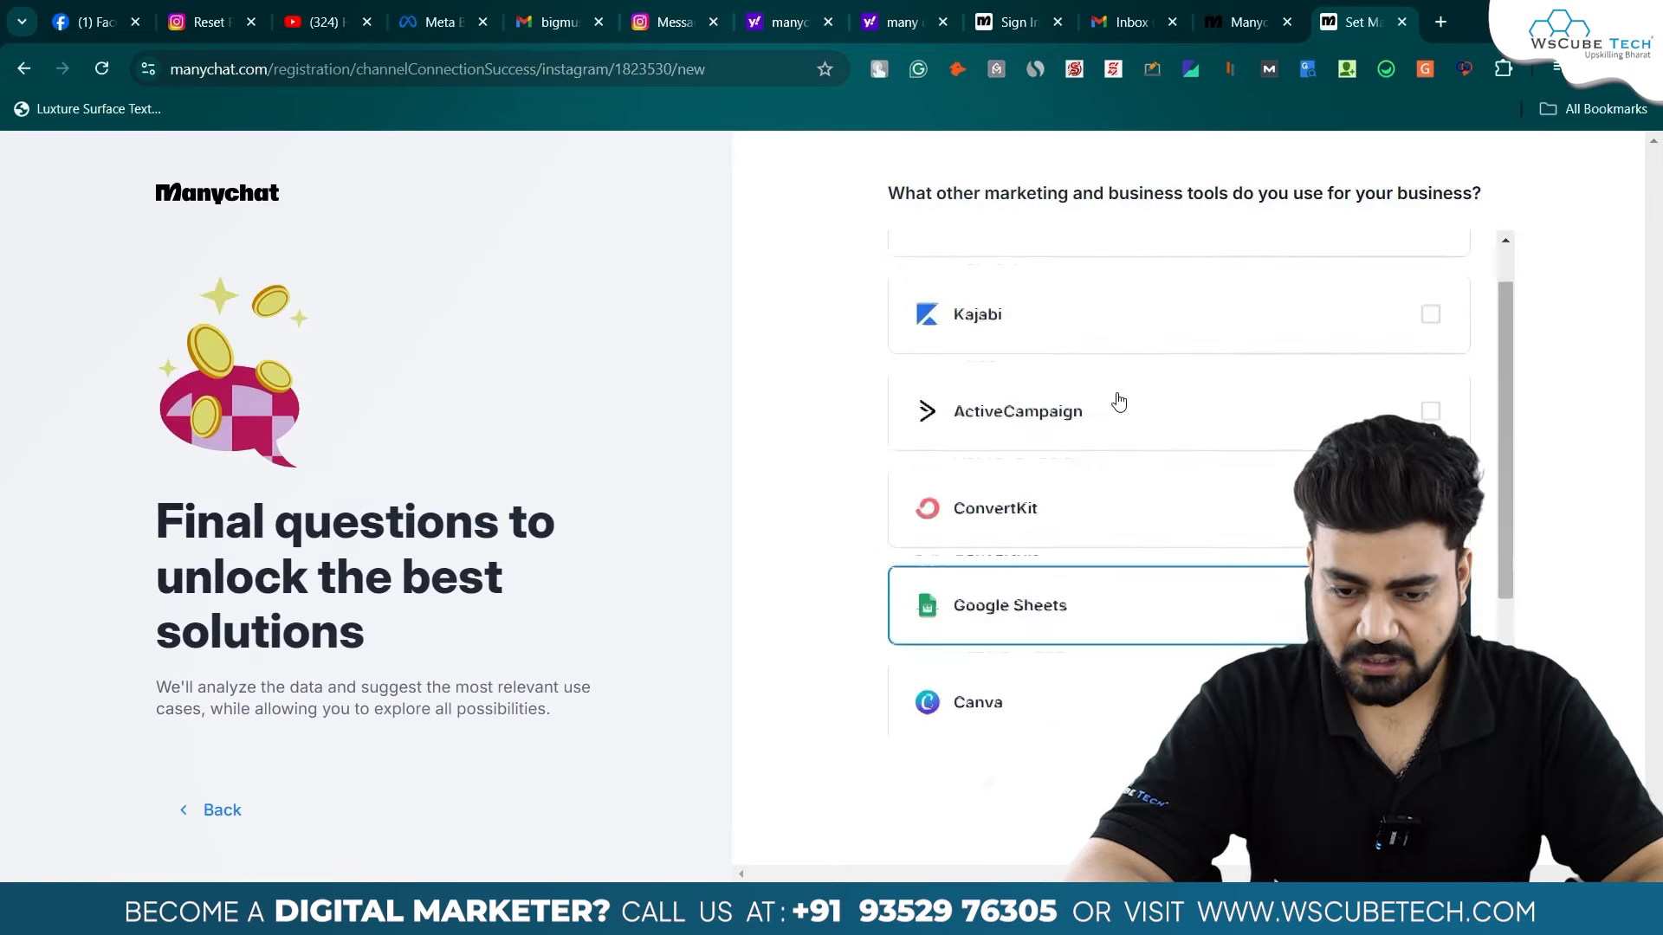
scroll(1118, 402, down, 2)
- Select ConvertKit, Google Sheets and Canva as tools in use and submit the questionnaire
click(1119, 333)
click(1149, 430)
click(1151, 516)
click(1443, 793)
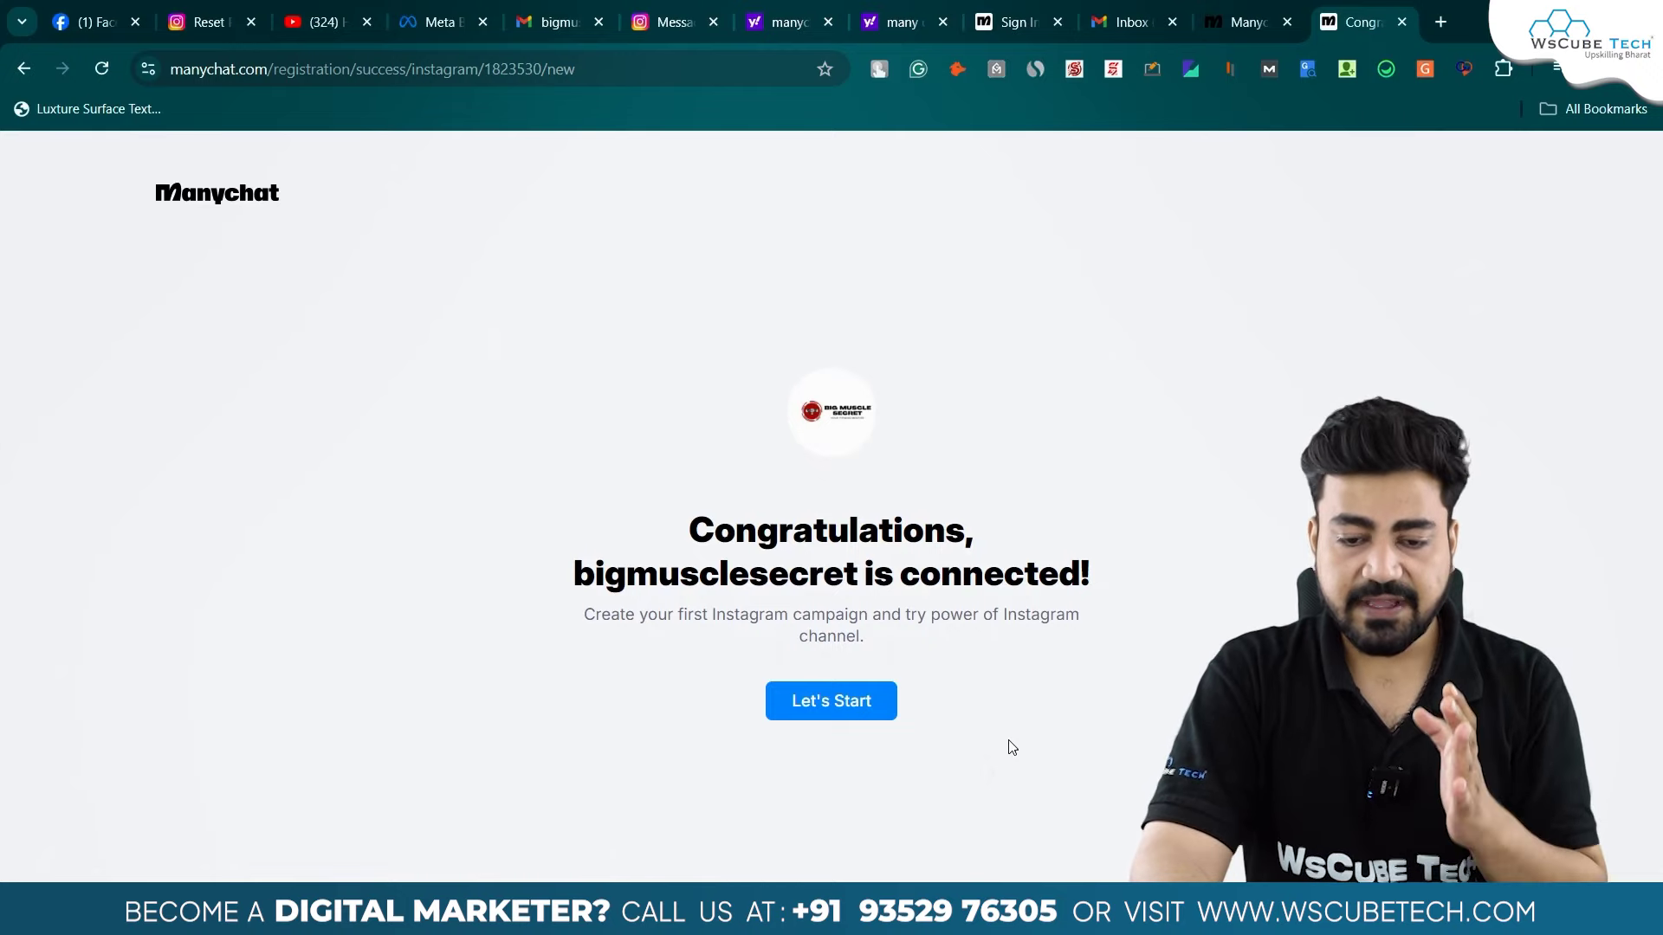
- Switch from the connection confirmation to the Instagram Message controls tab
drag(1011, 747, 1000, 553)
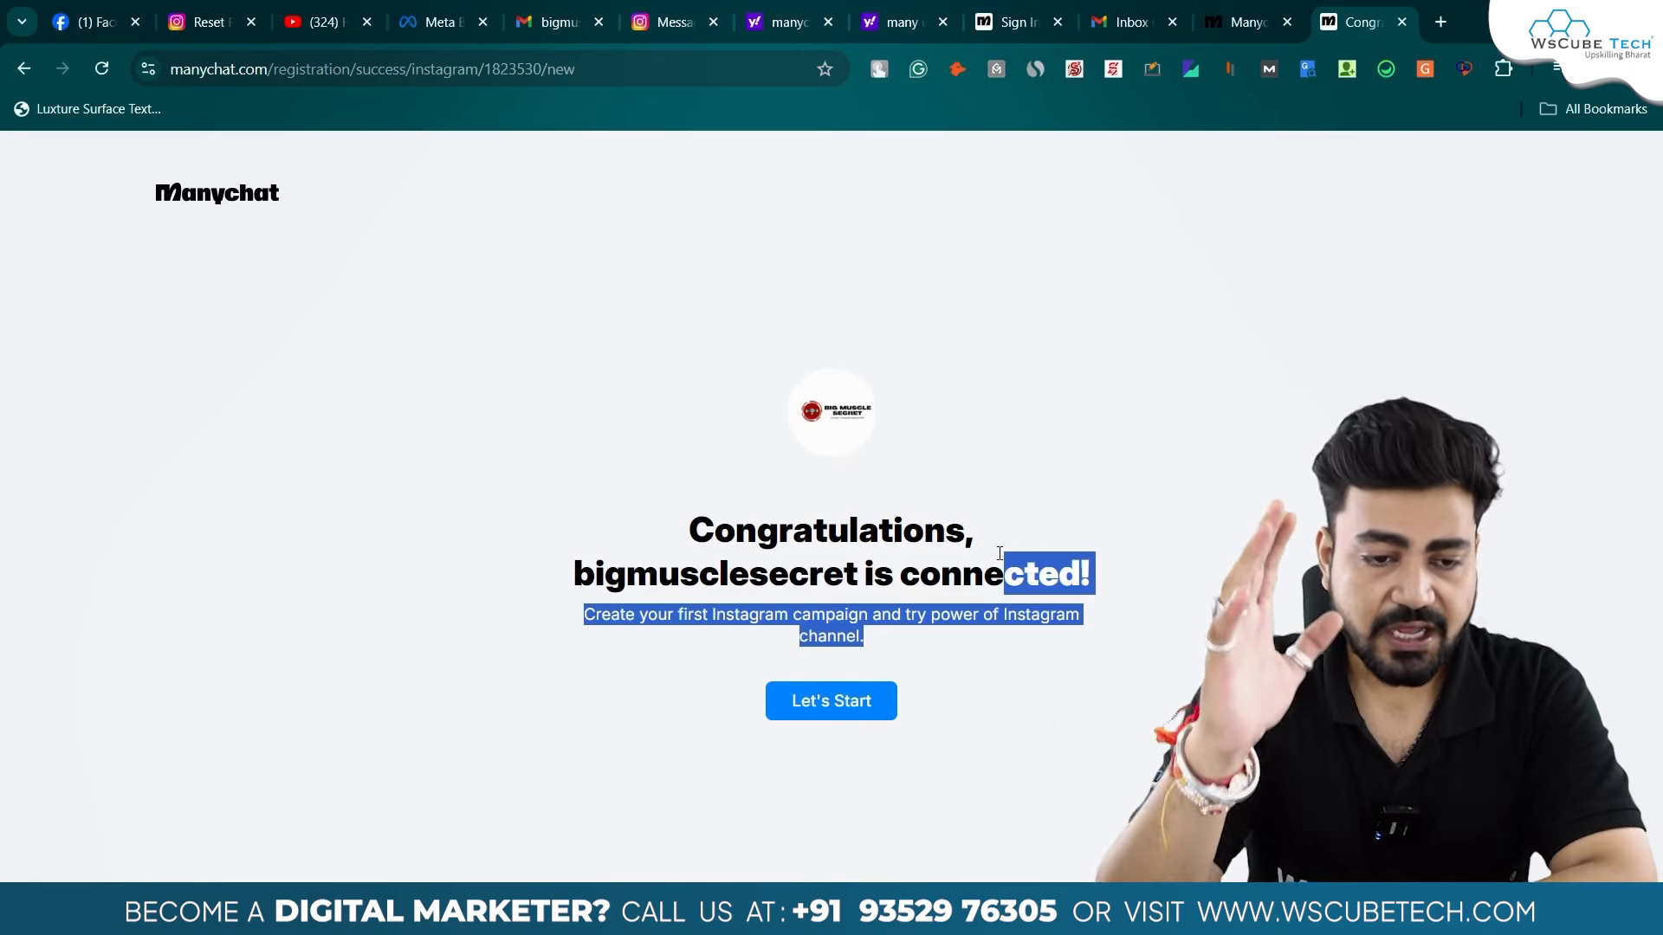
click(707, 7)
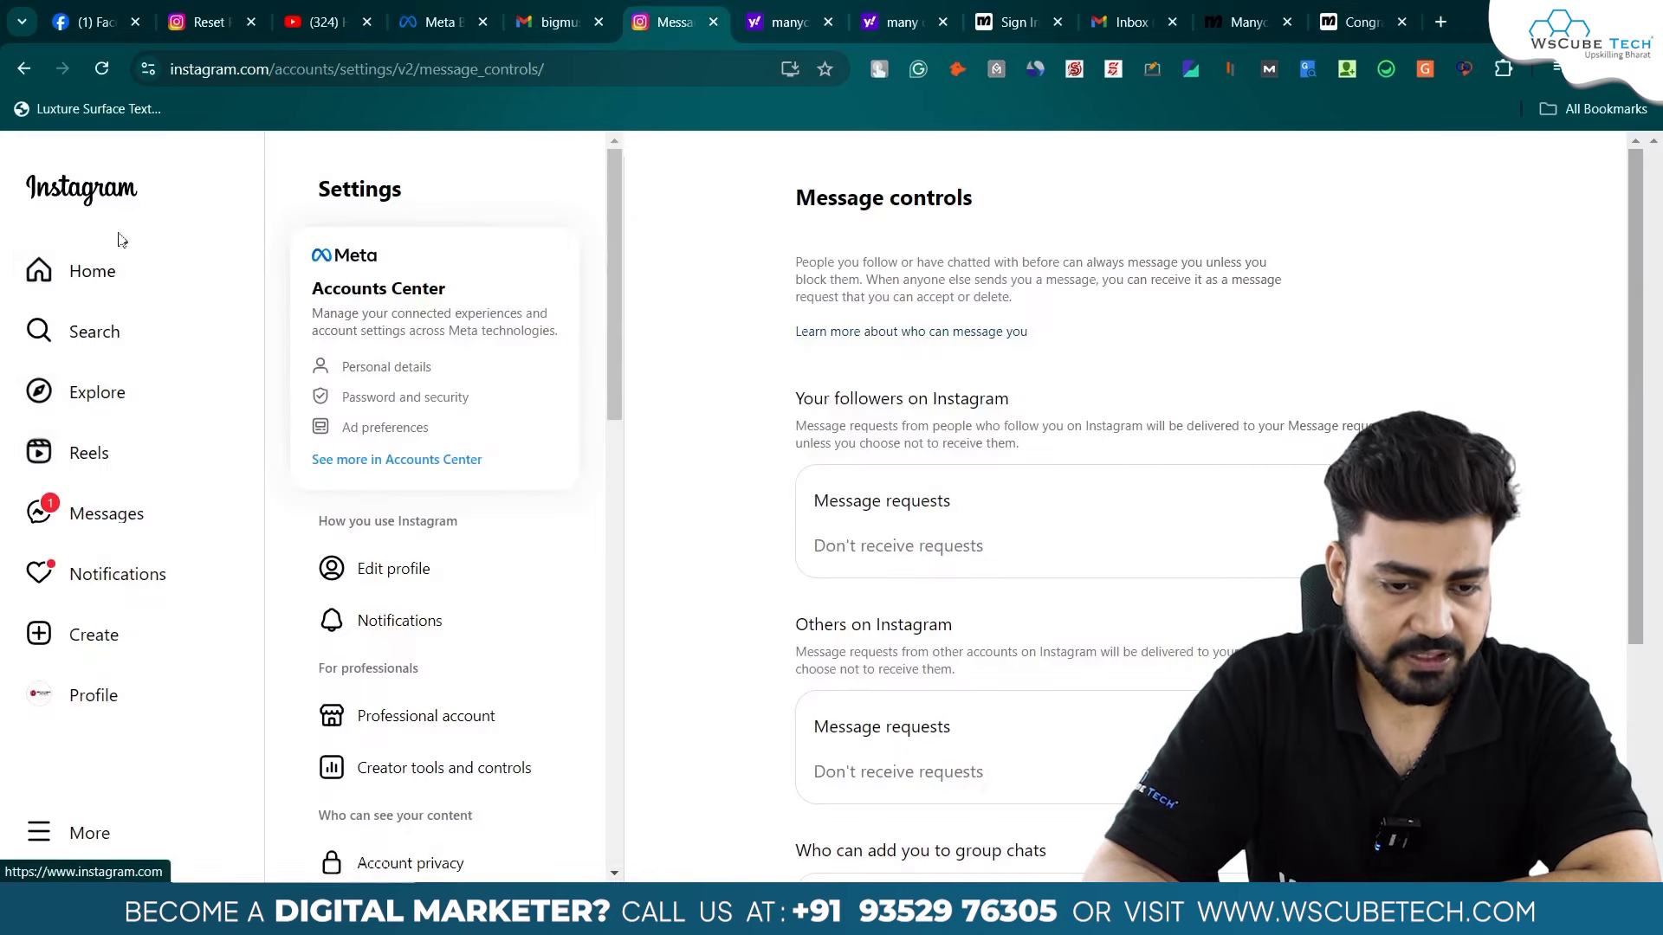
- Open the bigmusclesecret profile, then switch to the Meta Business Suite A/B tests tab
click(111, 699)
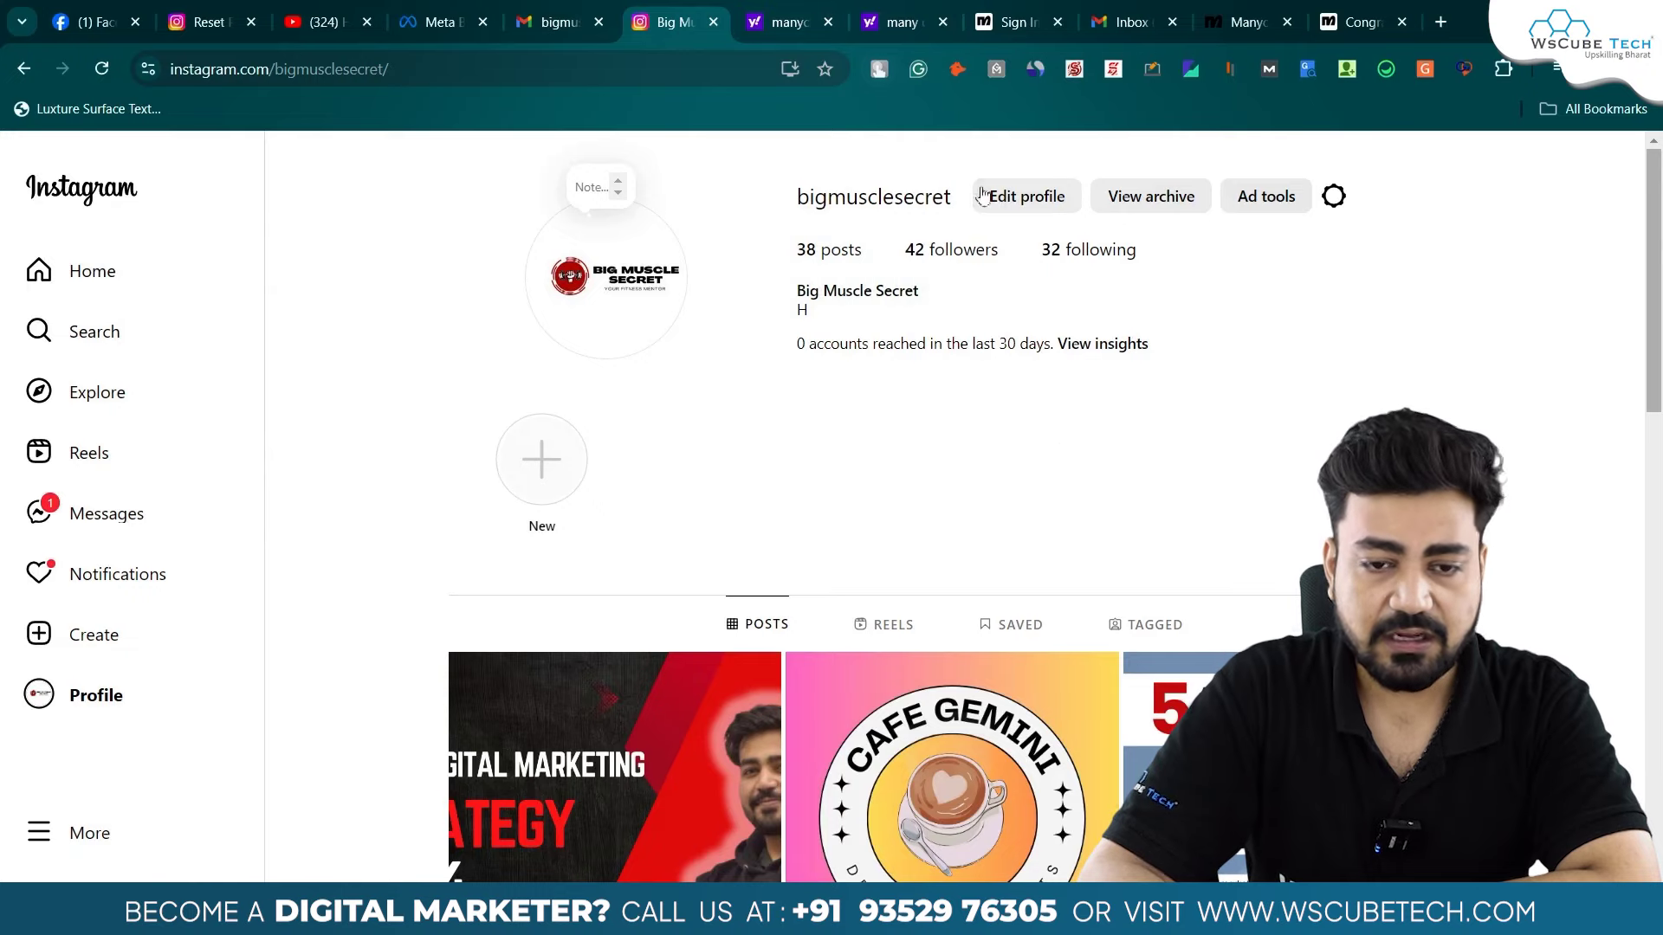
click(442, 21)
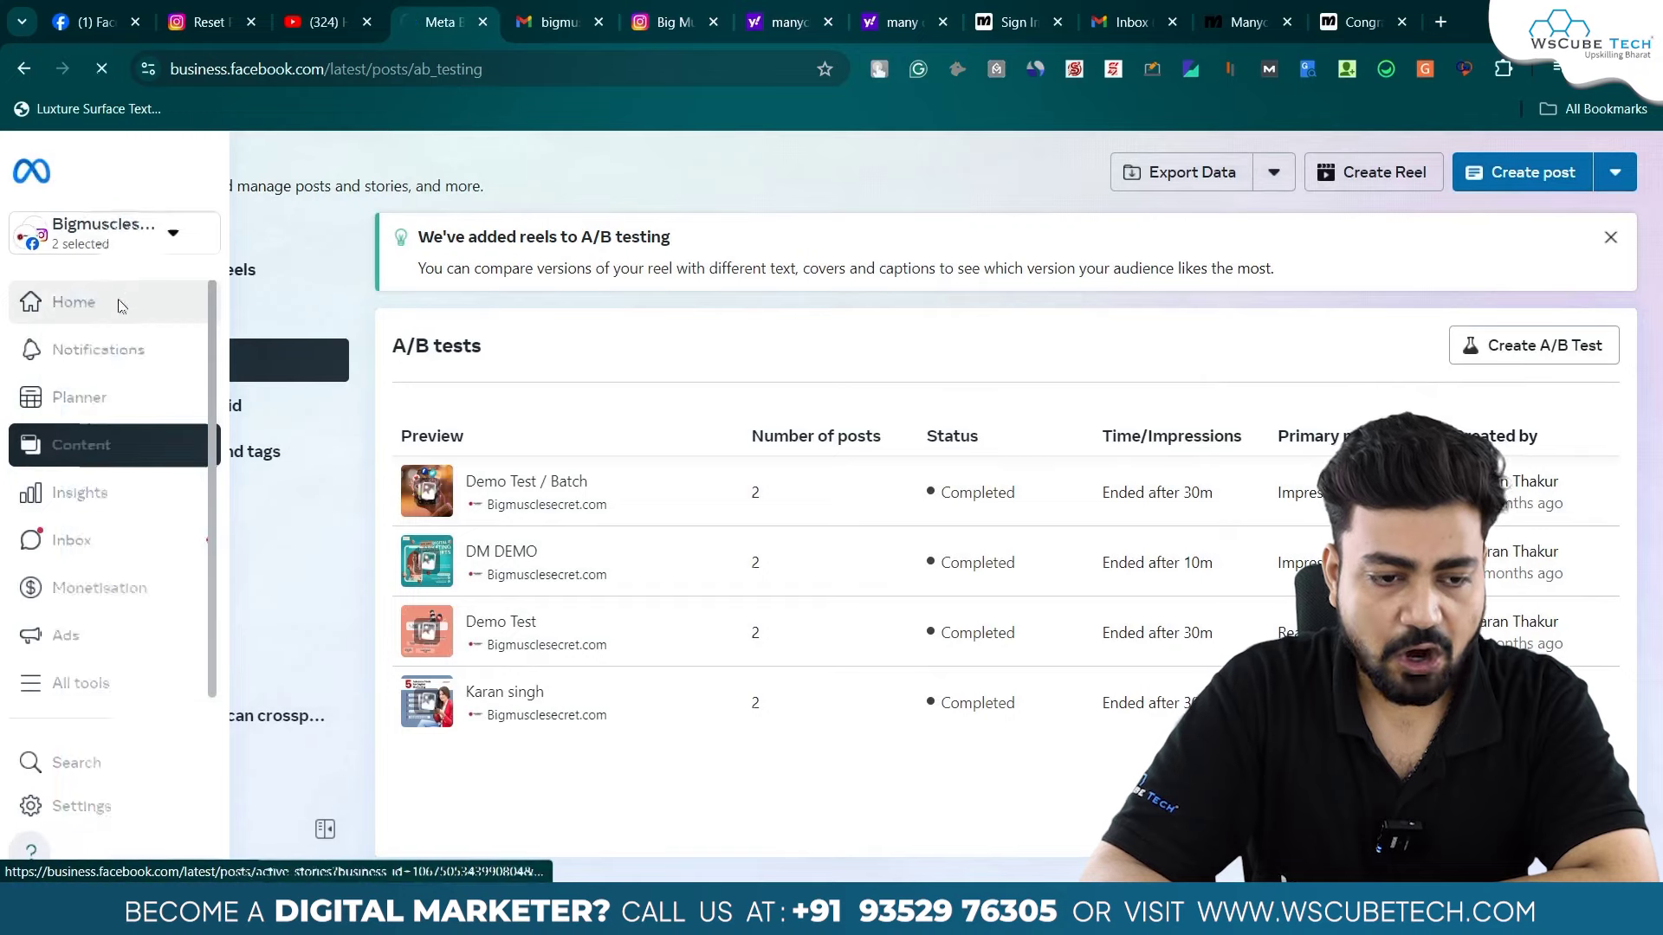
- Open the Bigmusclesecret.com Business Suite home, then return to Manychat and start the first automation
click(74, 303)
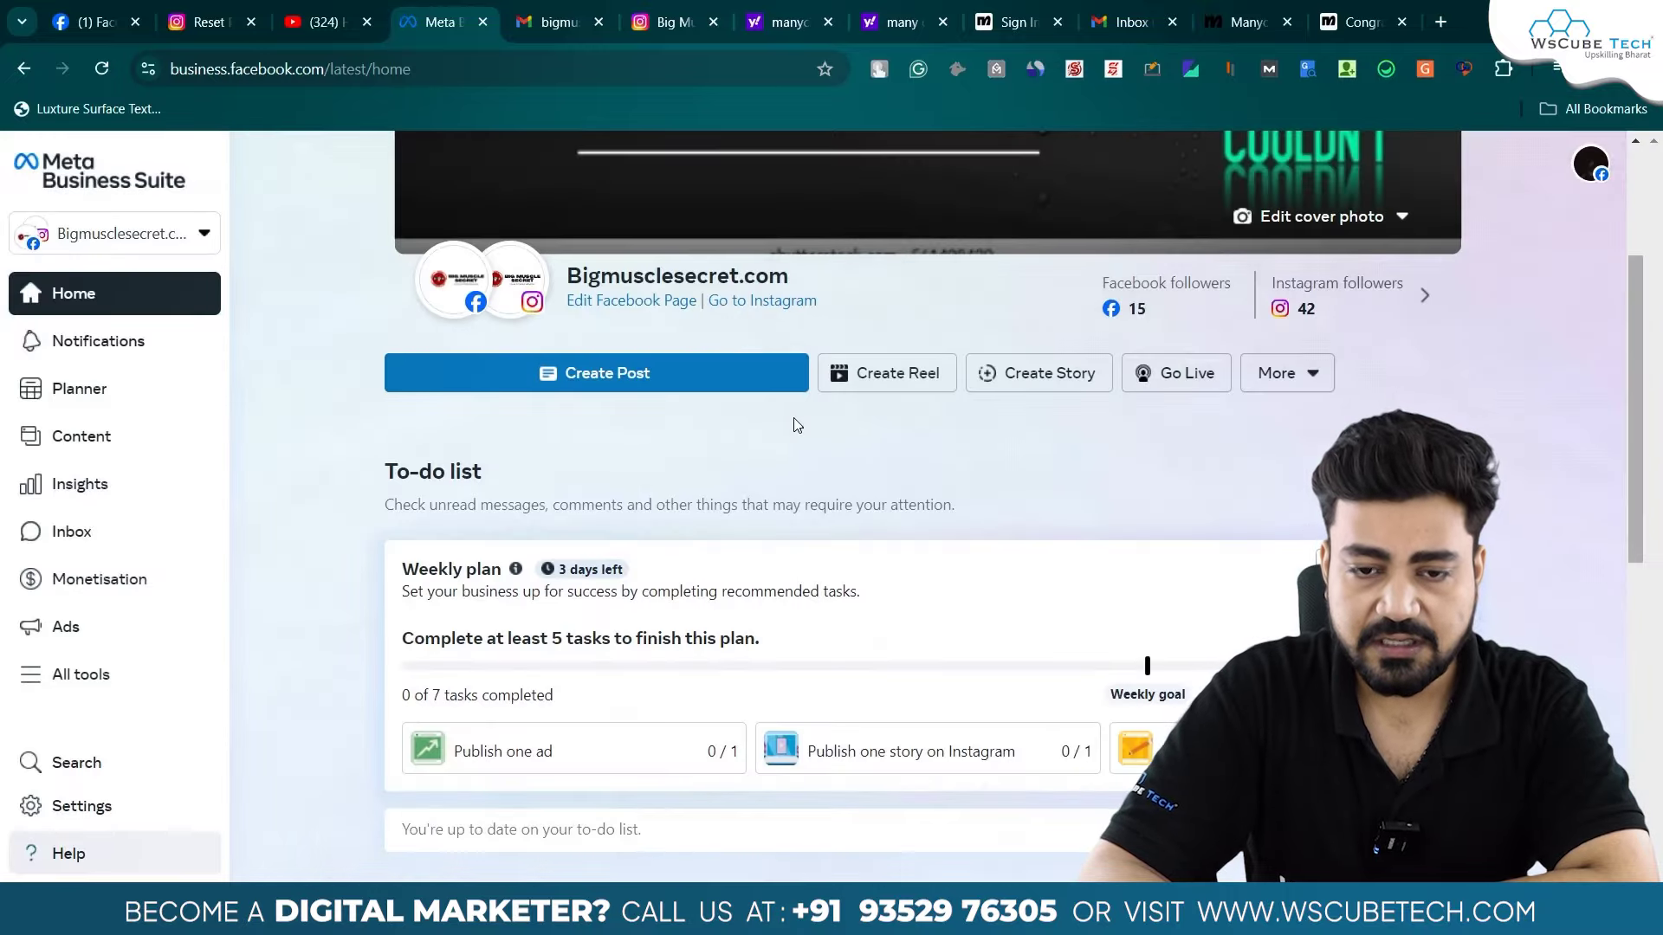
click(1320, 9)
click(824, 701)
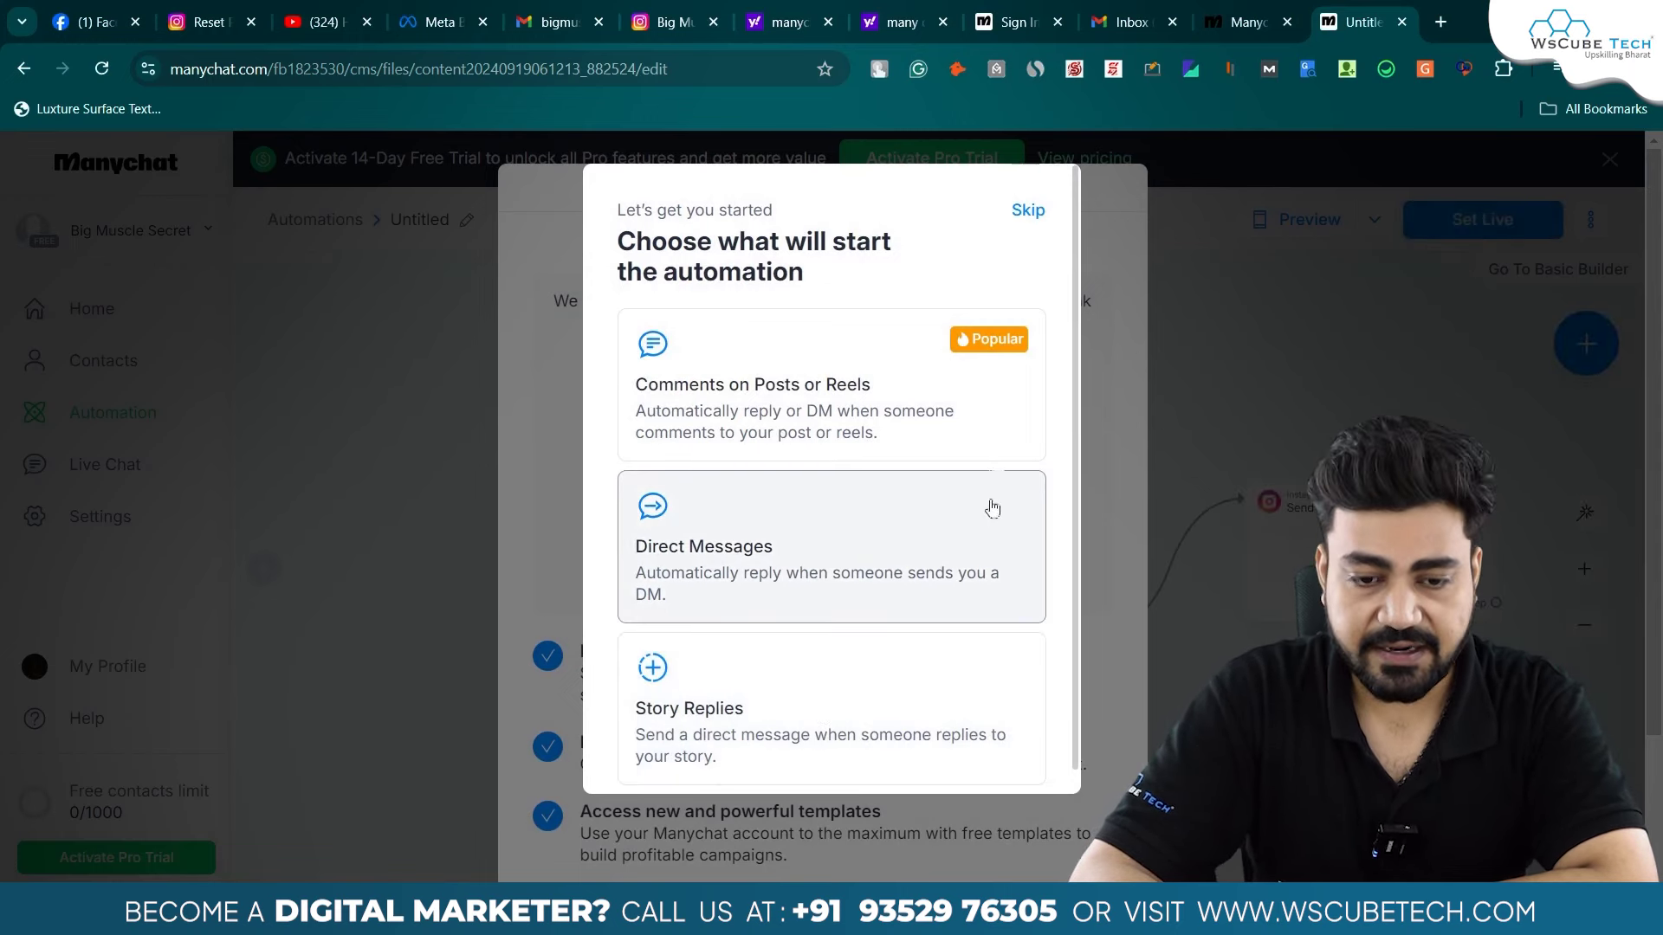
- Skip the trigger dialog and save the account's email address for verification
click(1026, 209)
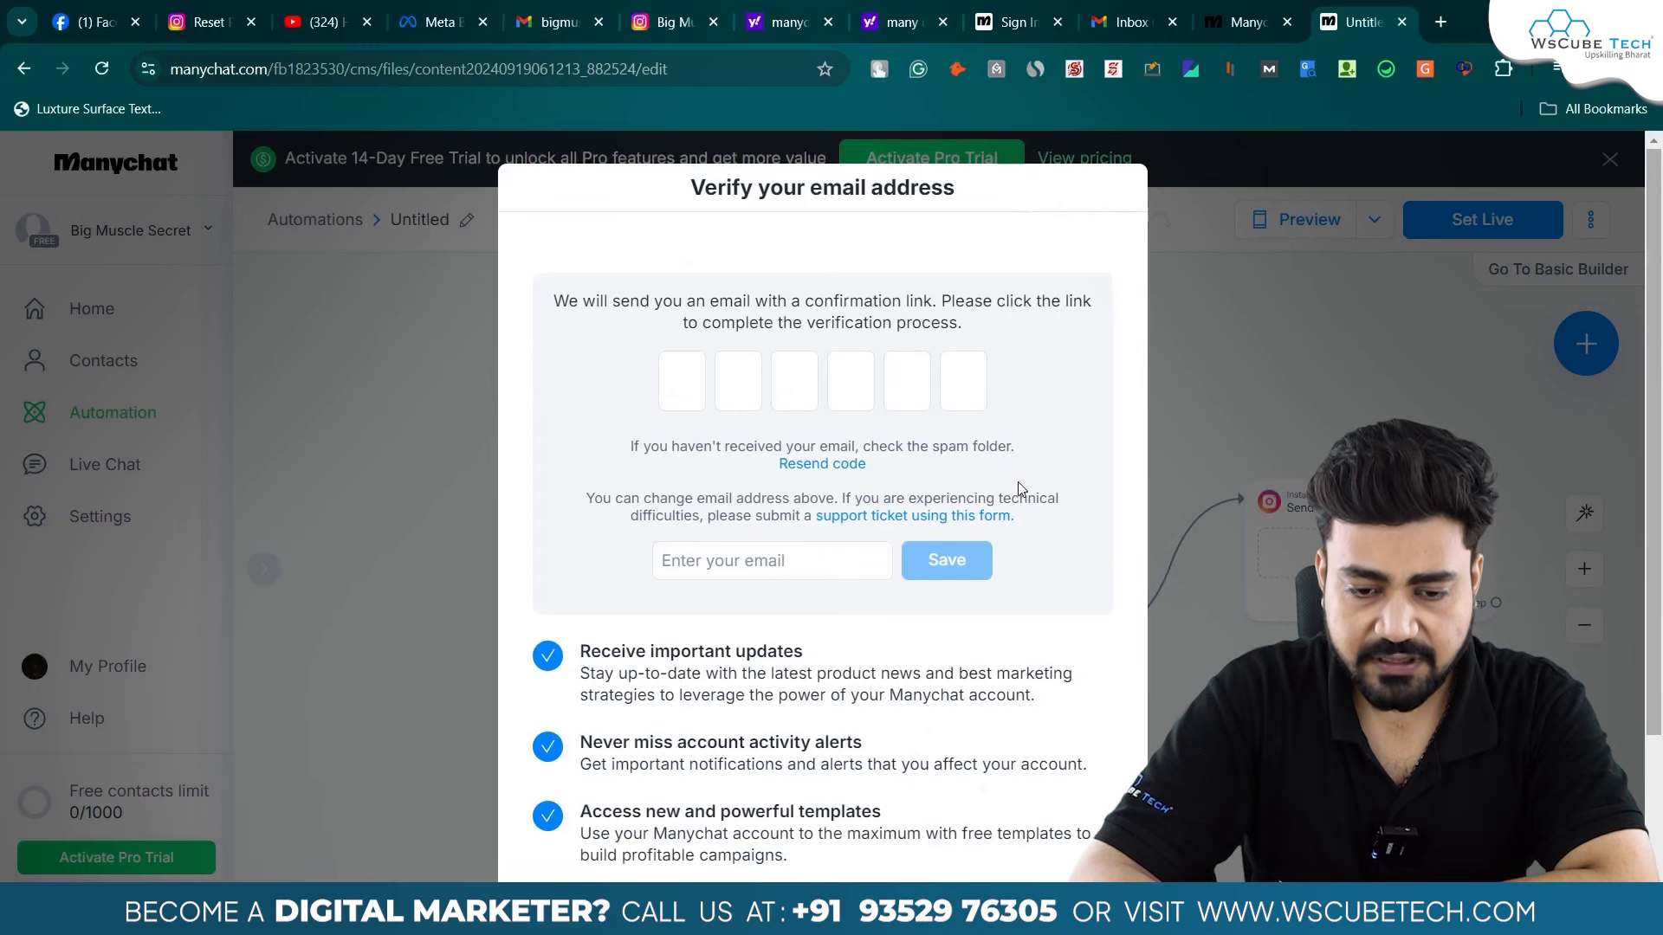
scroll(1018, 490, down, 2)
scroll(1019, 489, up, 2)
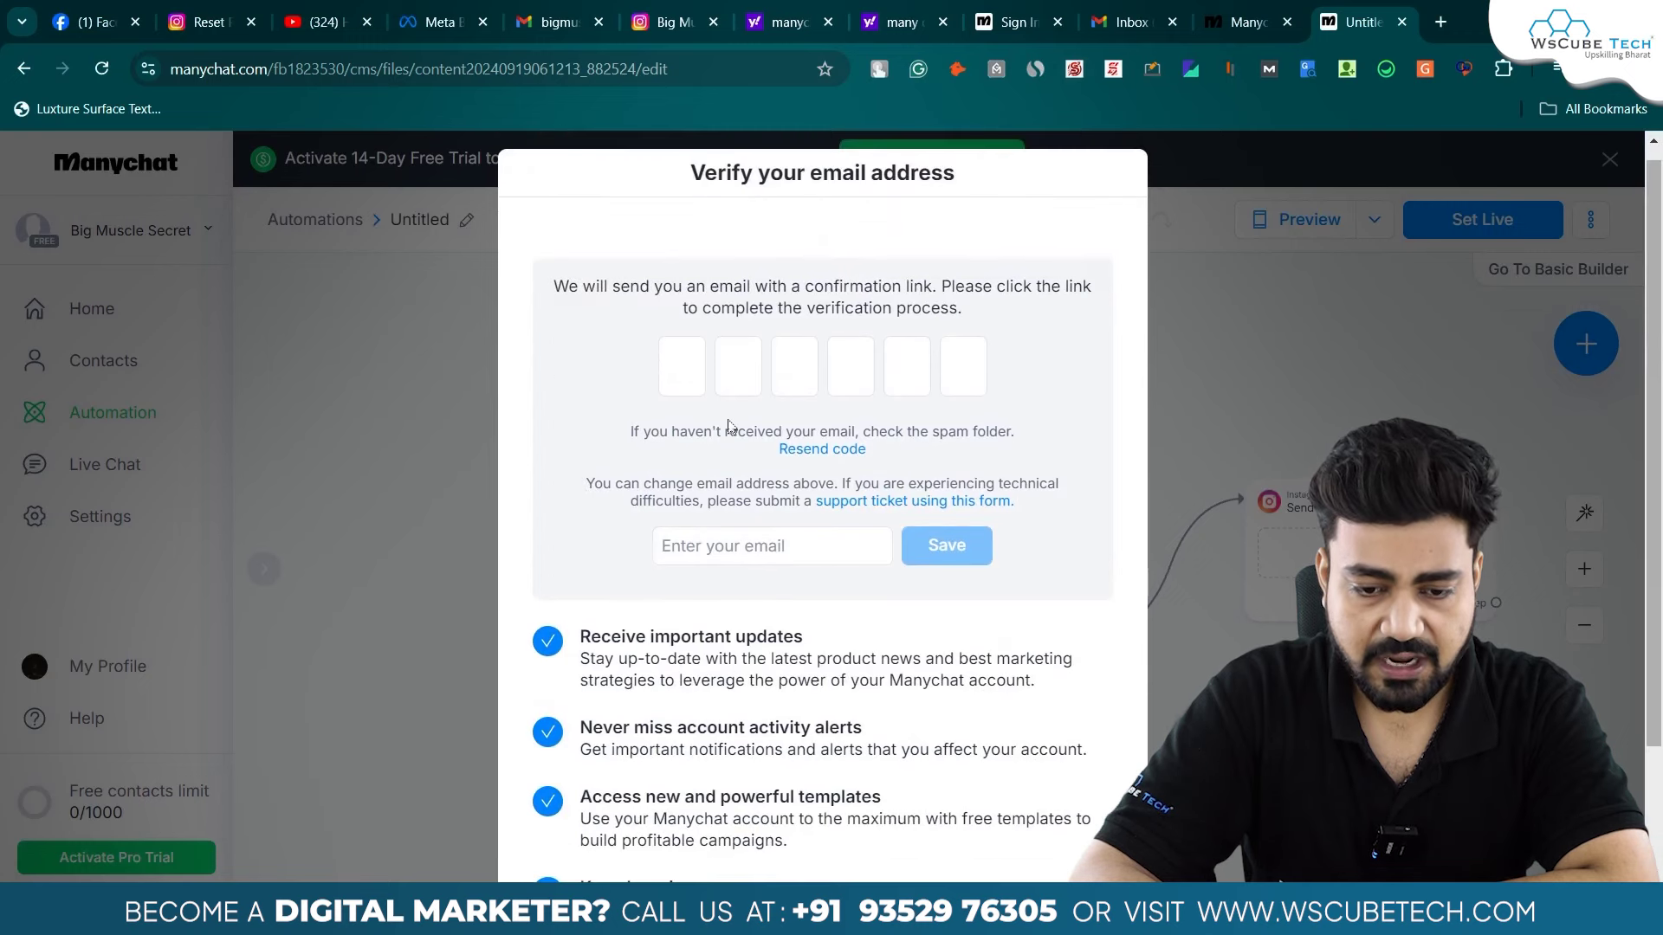
click(729, 553)
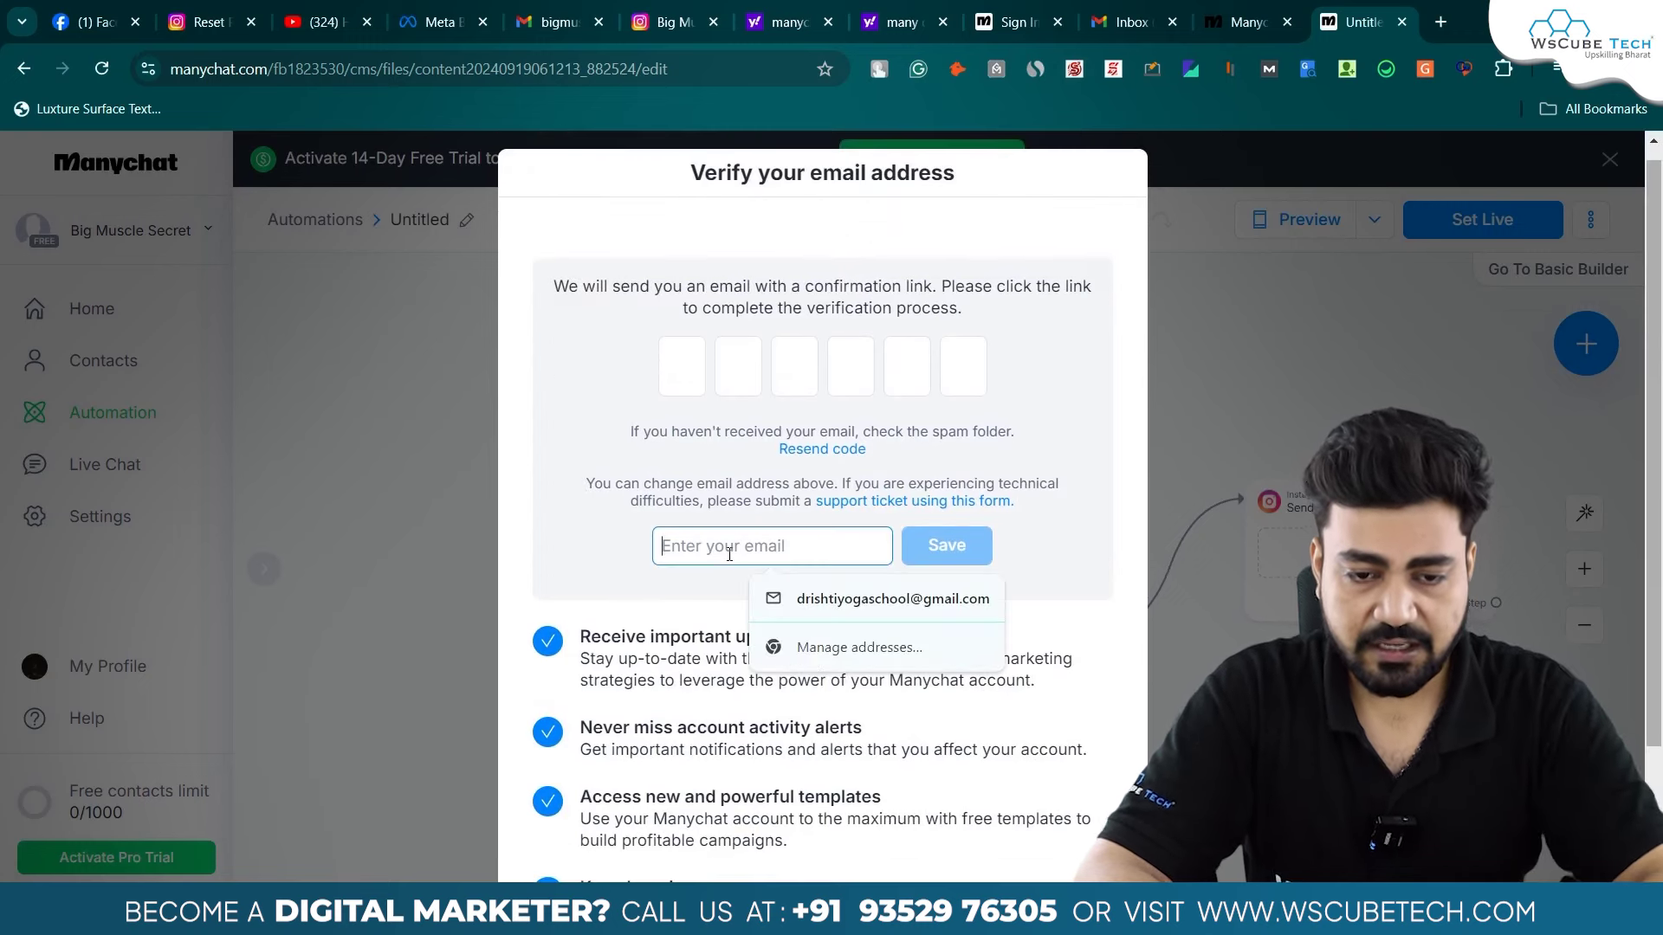
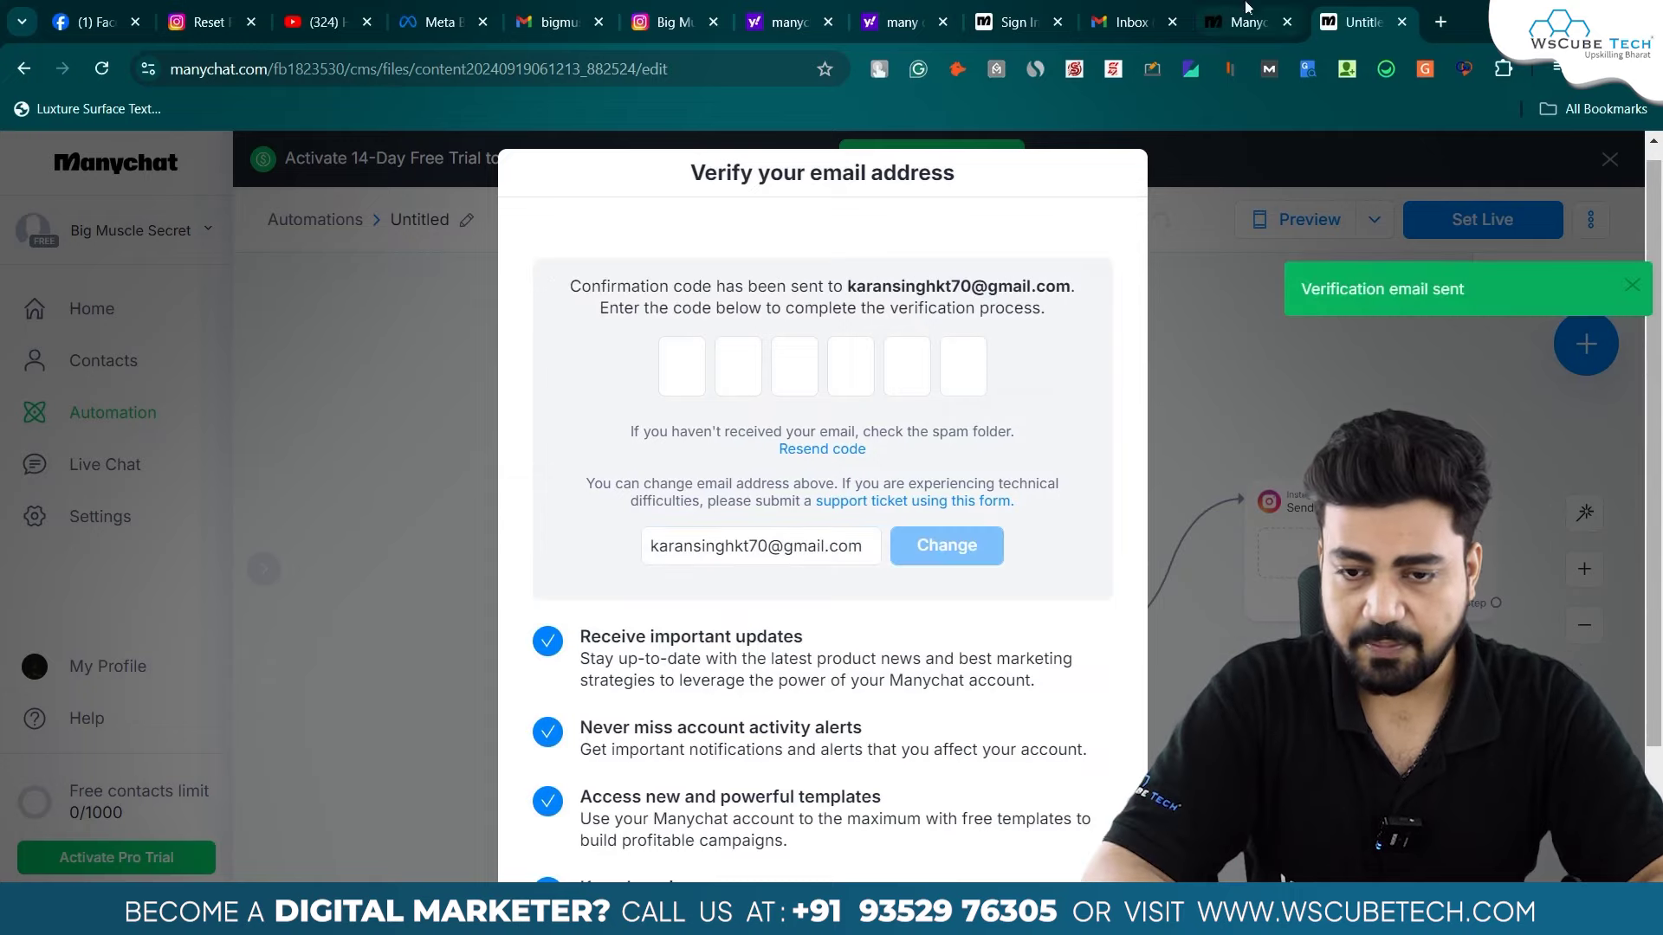
click(1126, 21)
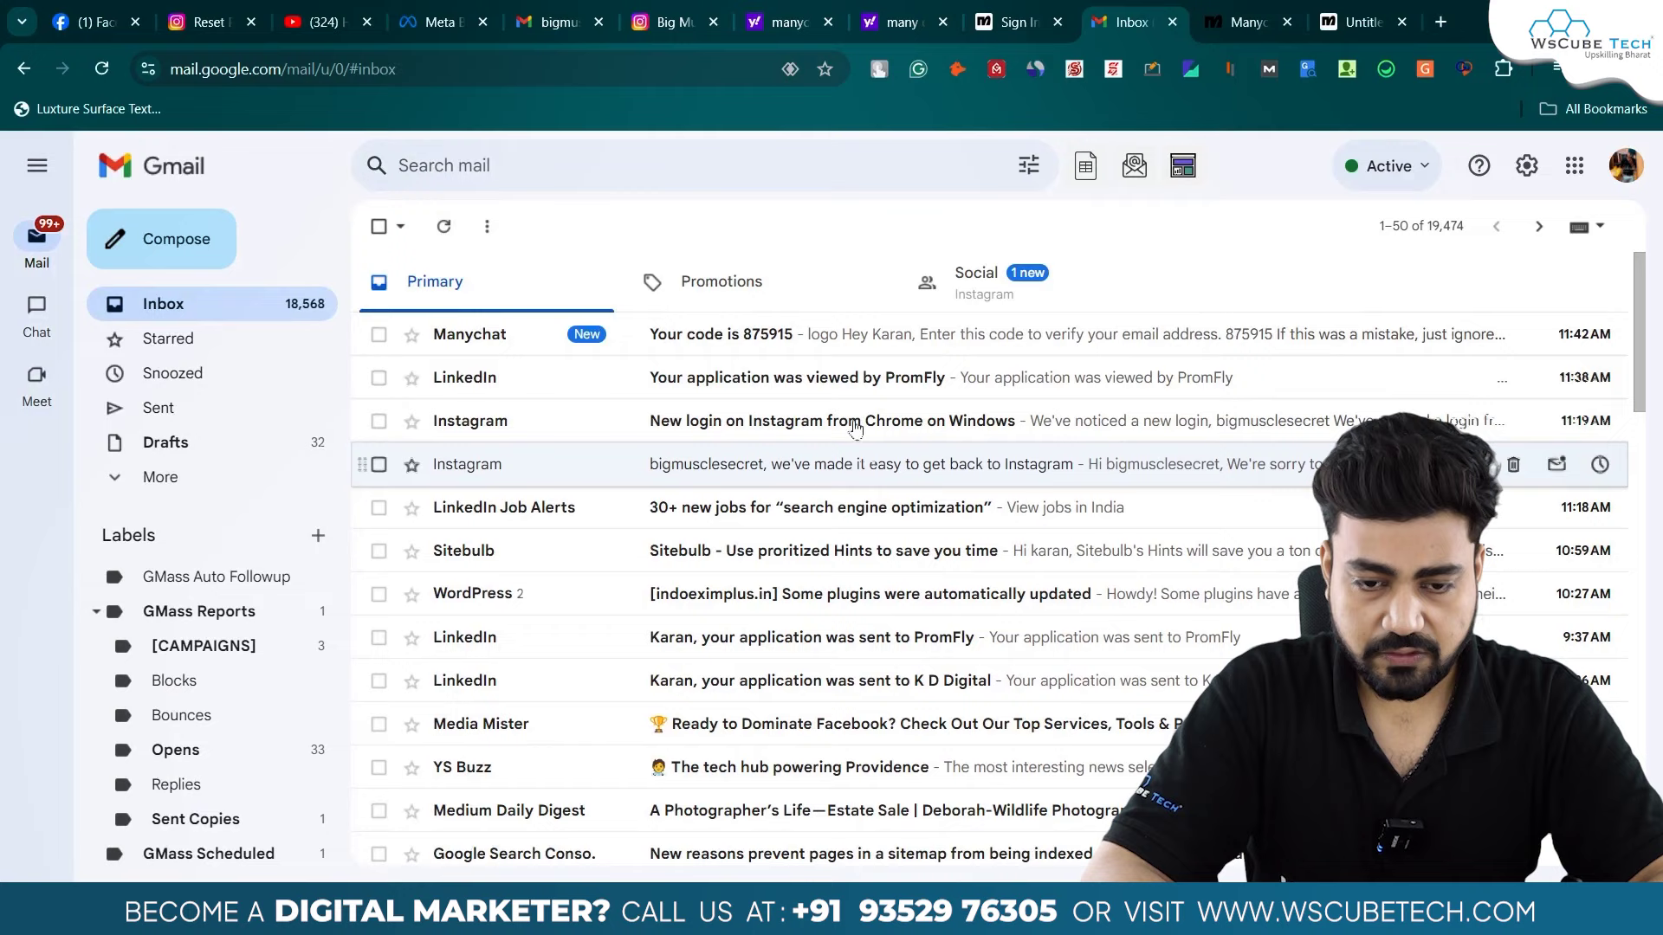
- Copy the verification code from the Manychat email in Gmail and paste it into the code boxes
click(775, 344)
double_click(866, 657)
key(ctrl+c)
click(1364, 22)
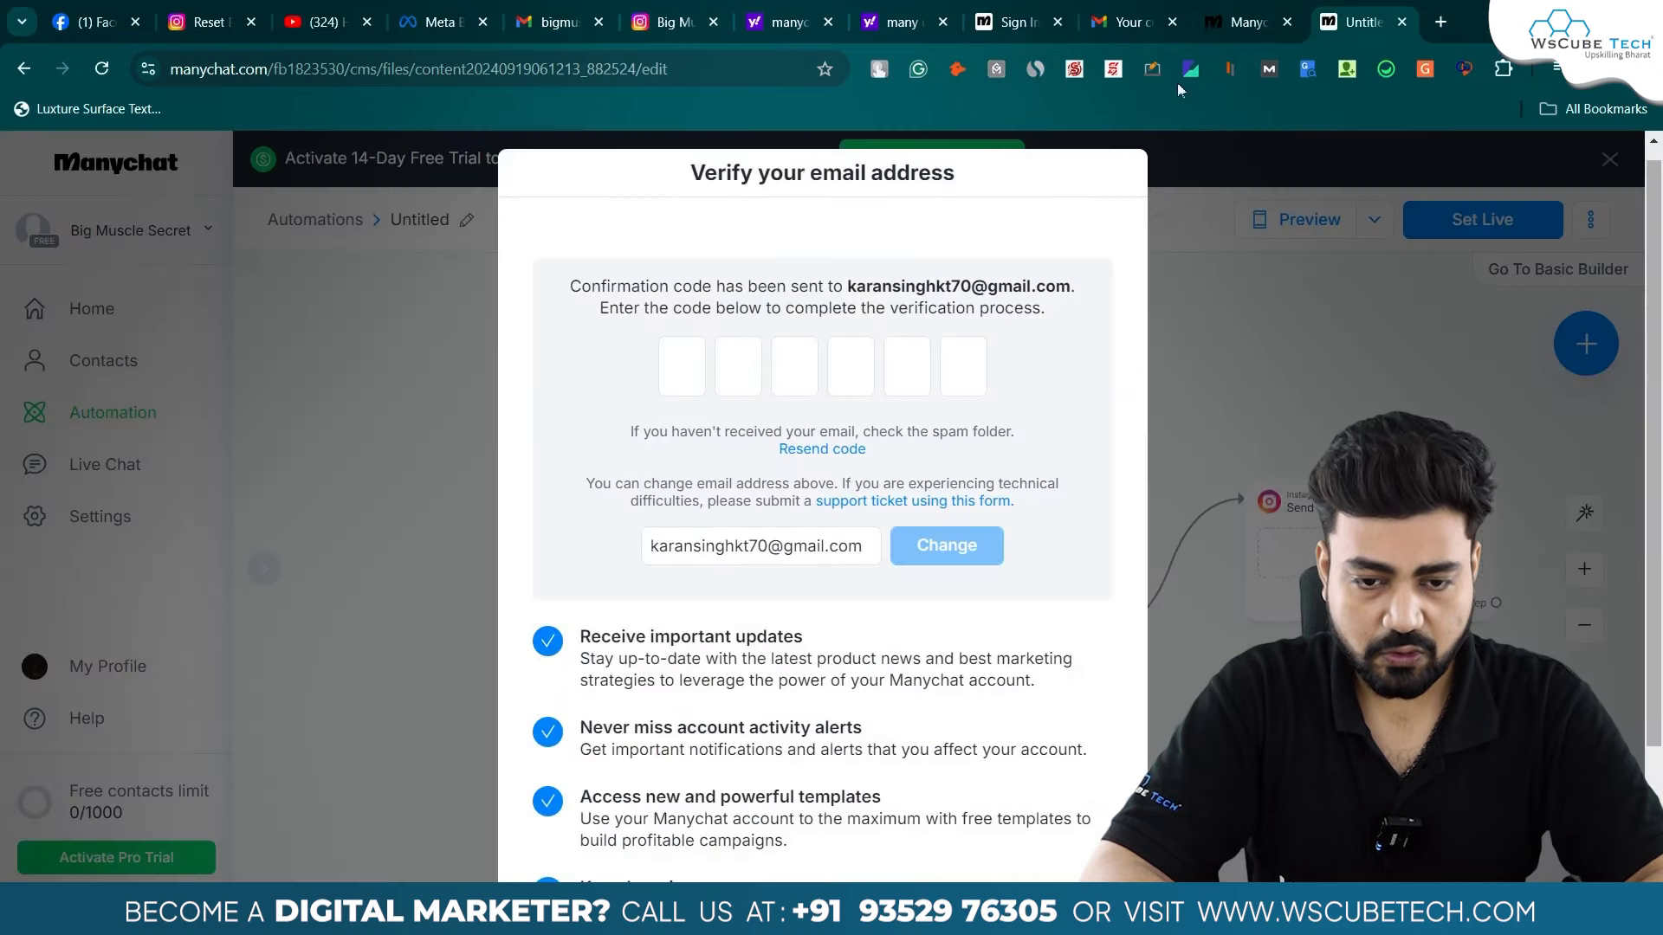
click(683, 364)
key(ctrl+v)
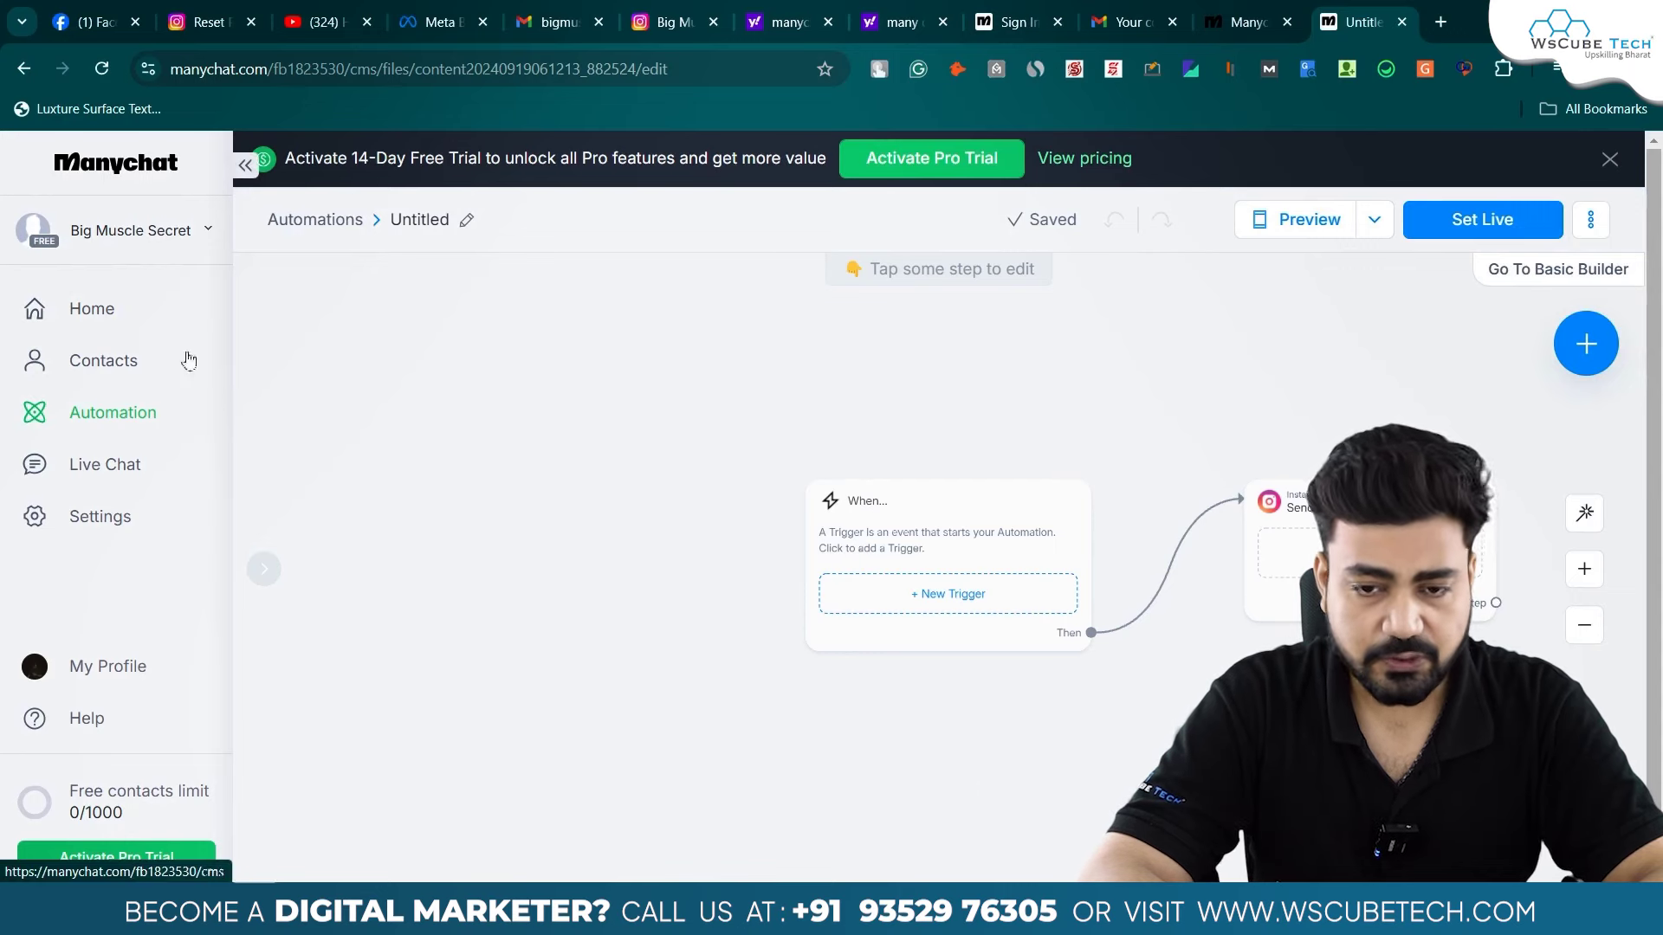
- Open the When... node's + New Trigger list to show the available Instagram triggers
scroll(1177, 364, right, 3)
scroll(1177, 364, down, 1)
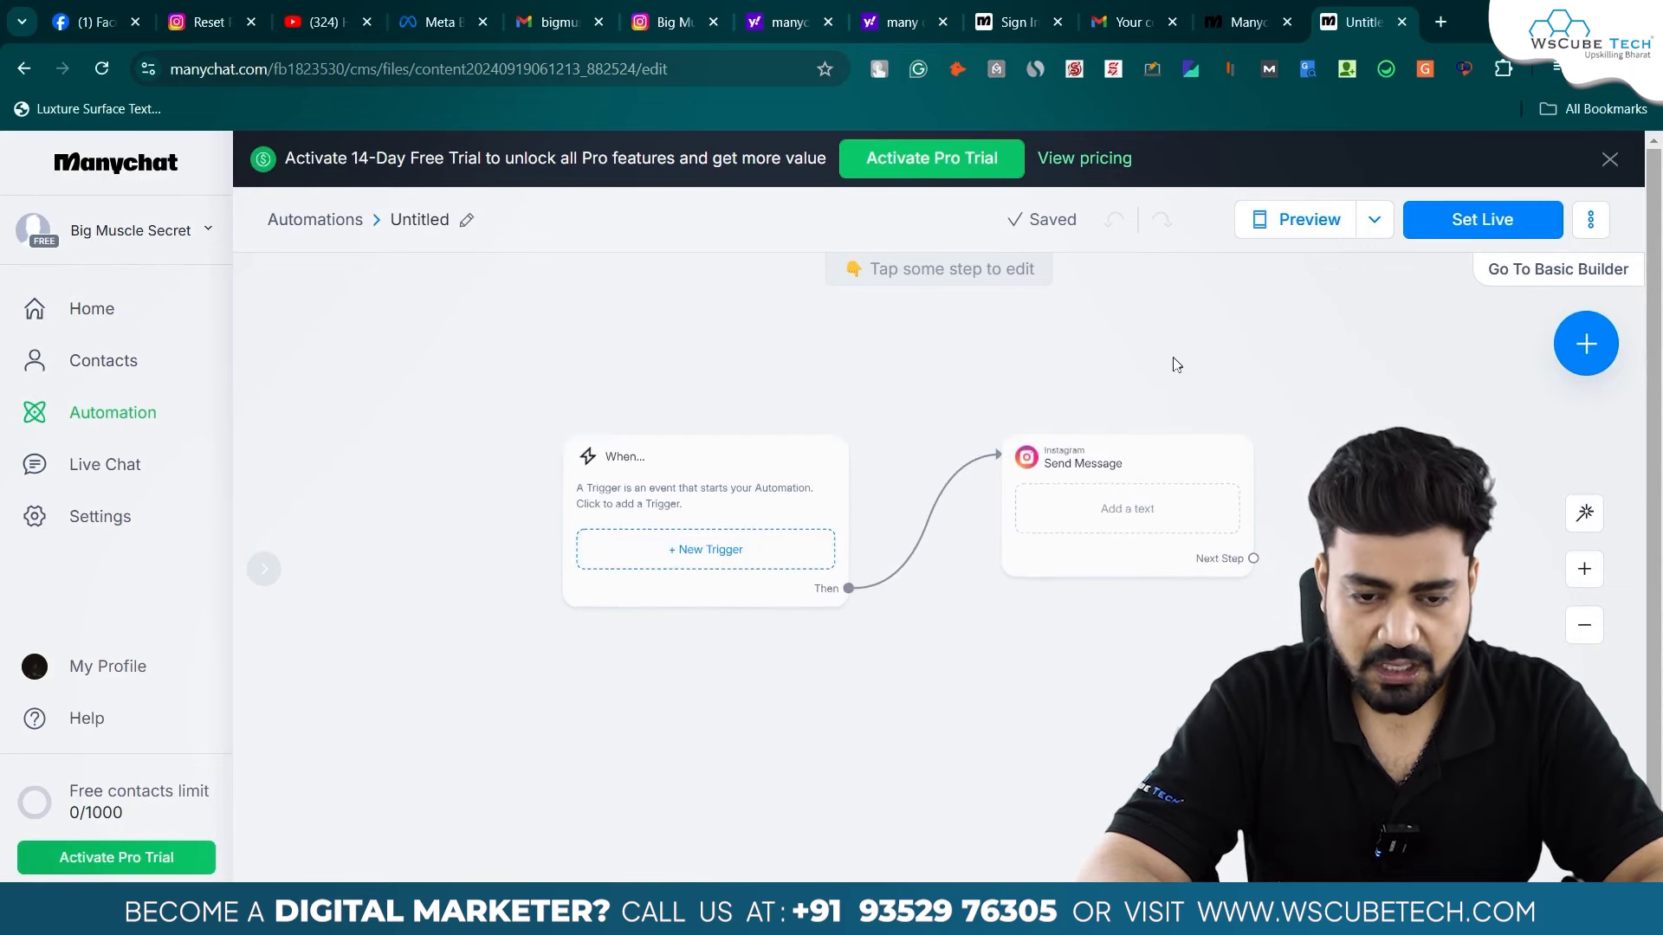
click(1088, 468)
click(694, 558)
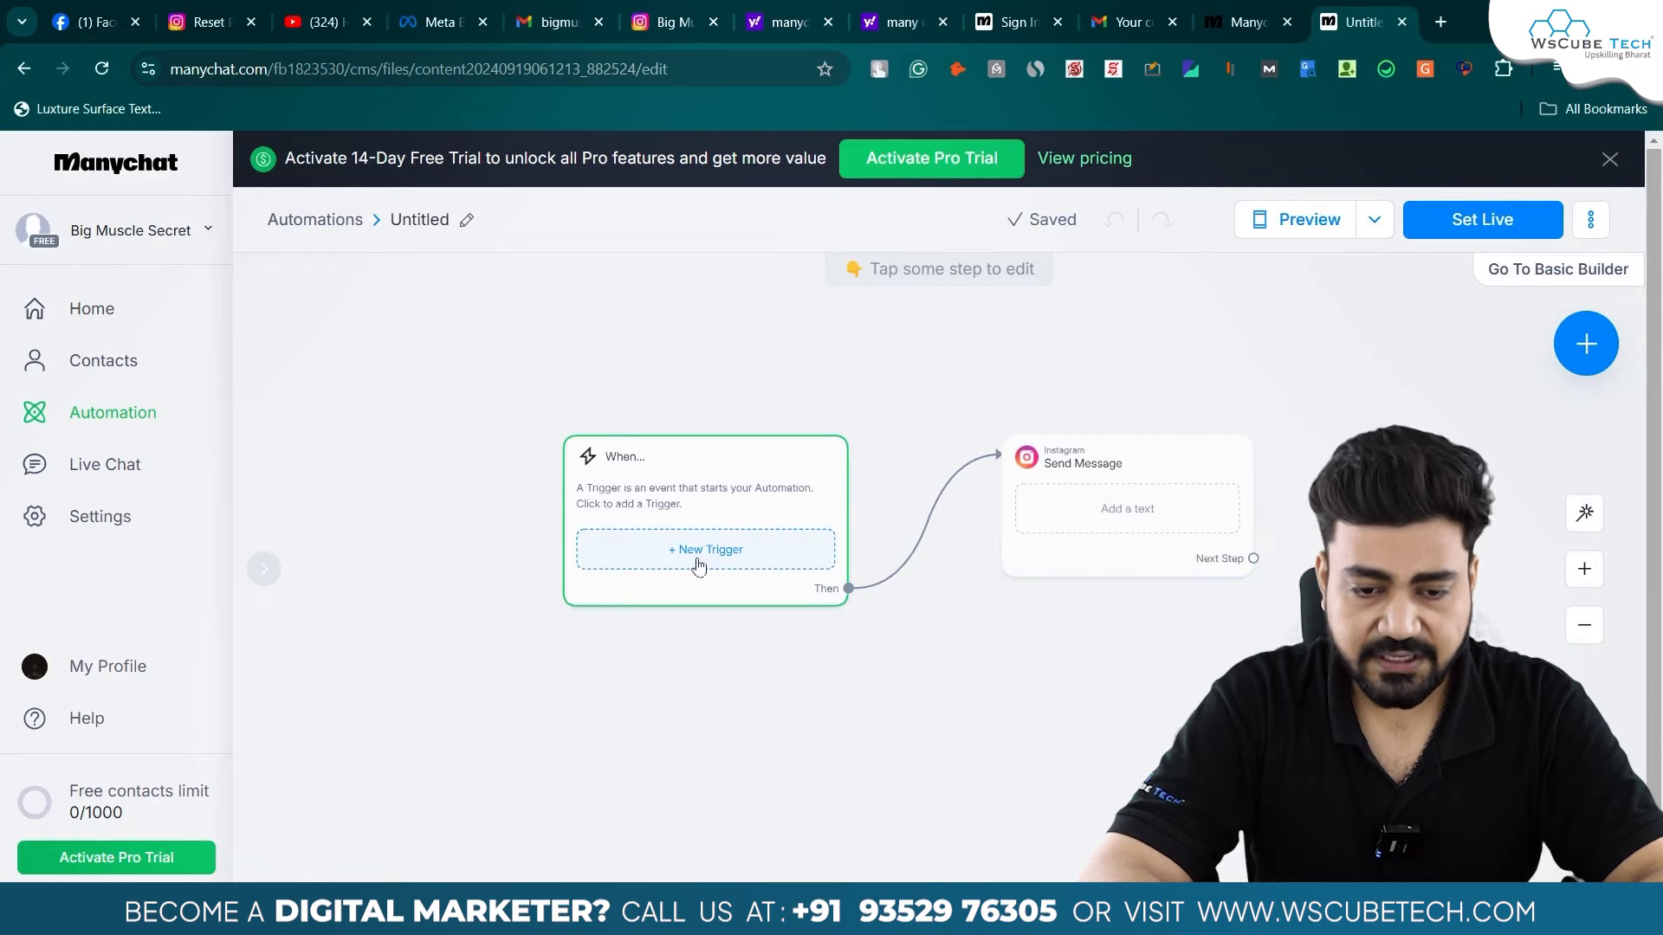
scroll(712, 564, up, 3)
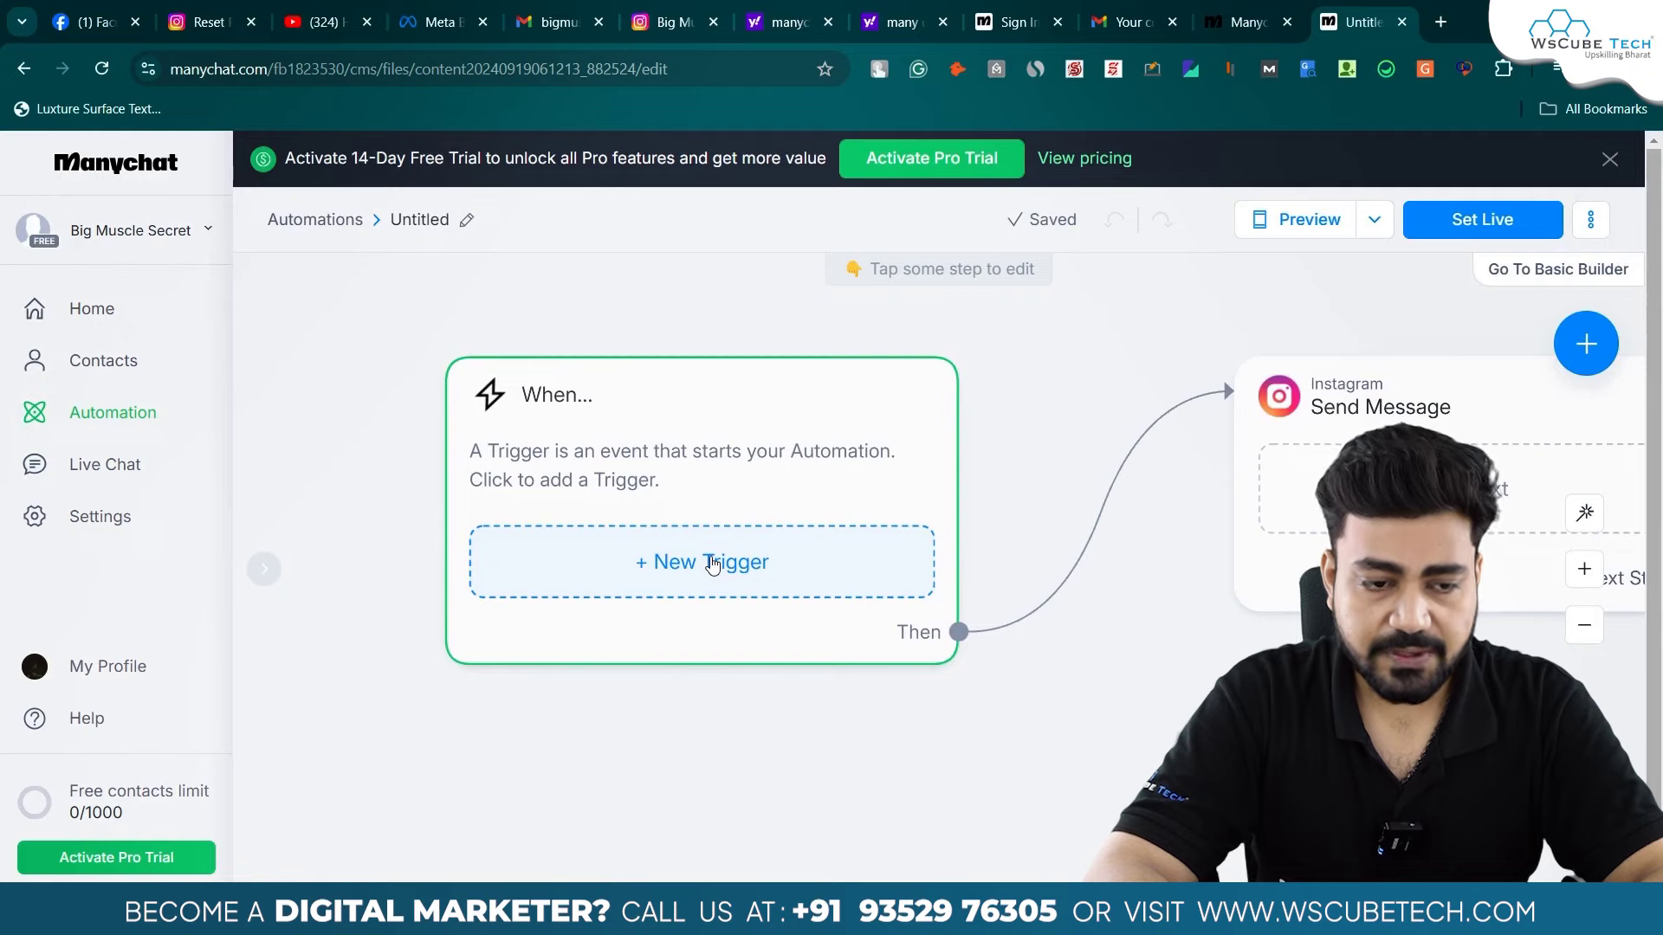
click(712, 564)
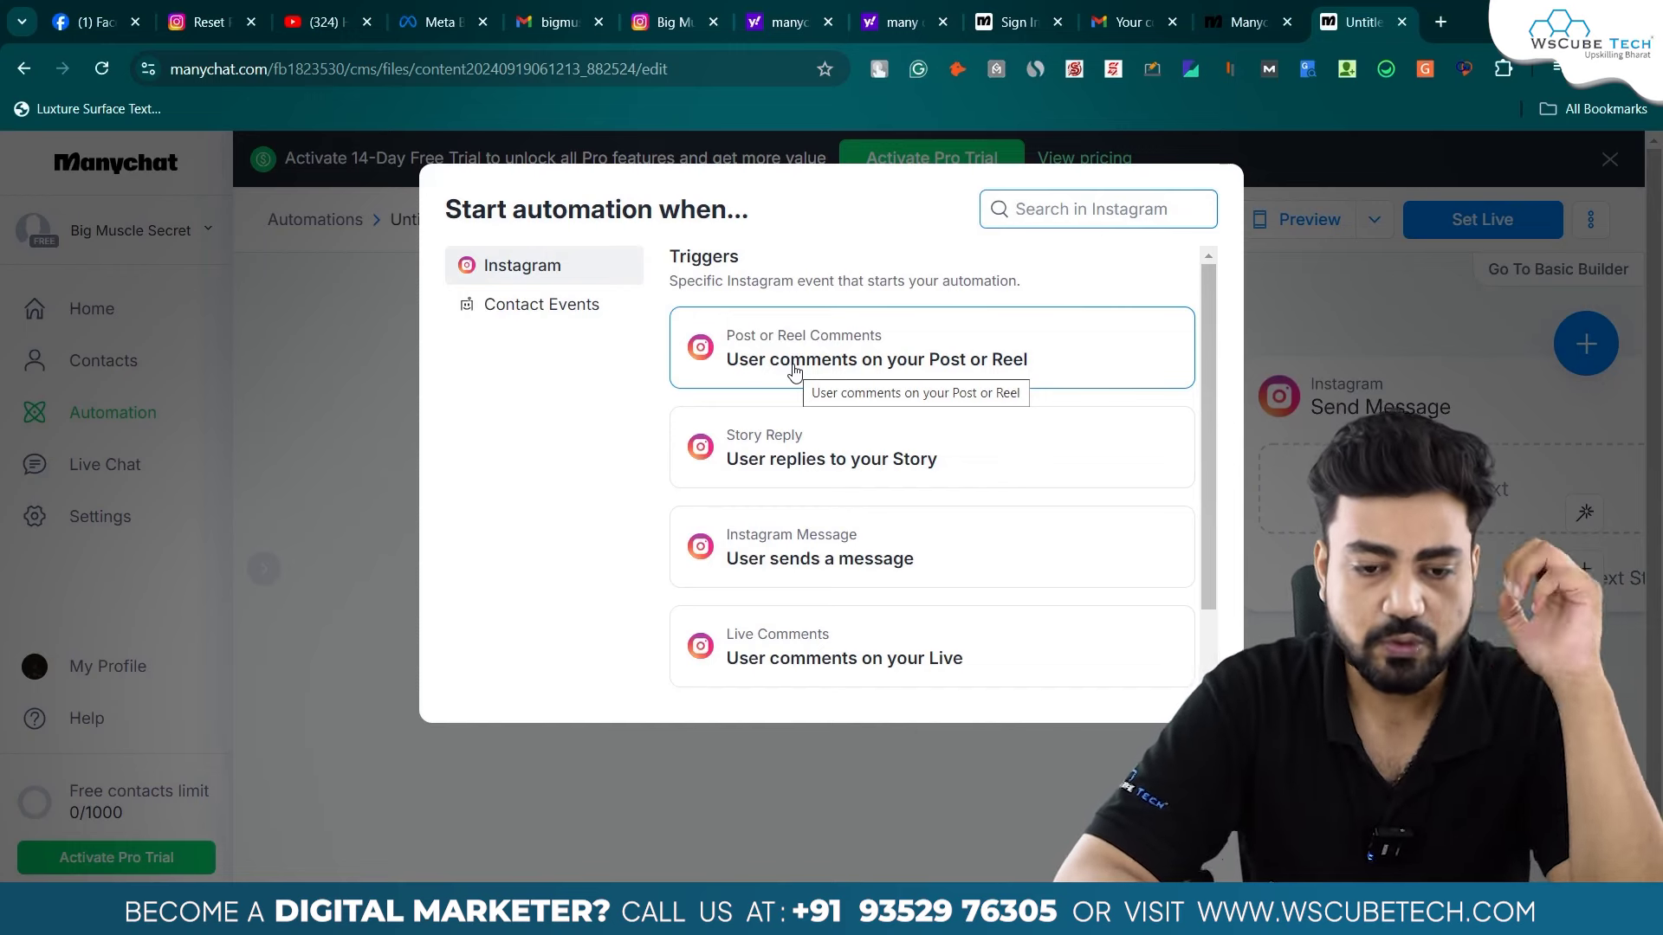
scroll(801, 364, down, 1)
scroll(806, 362, up, 1)
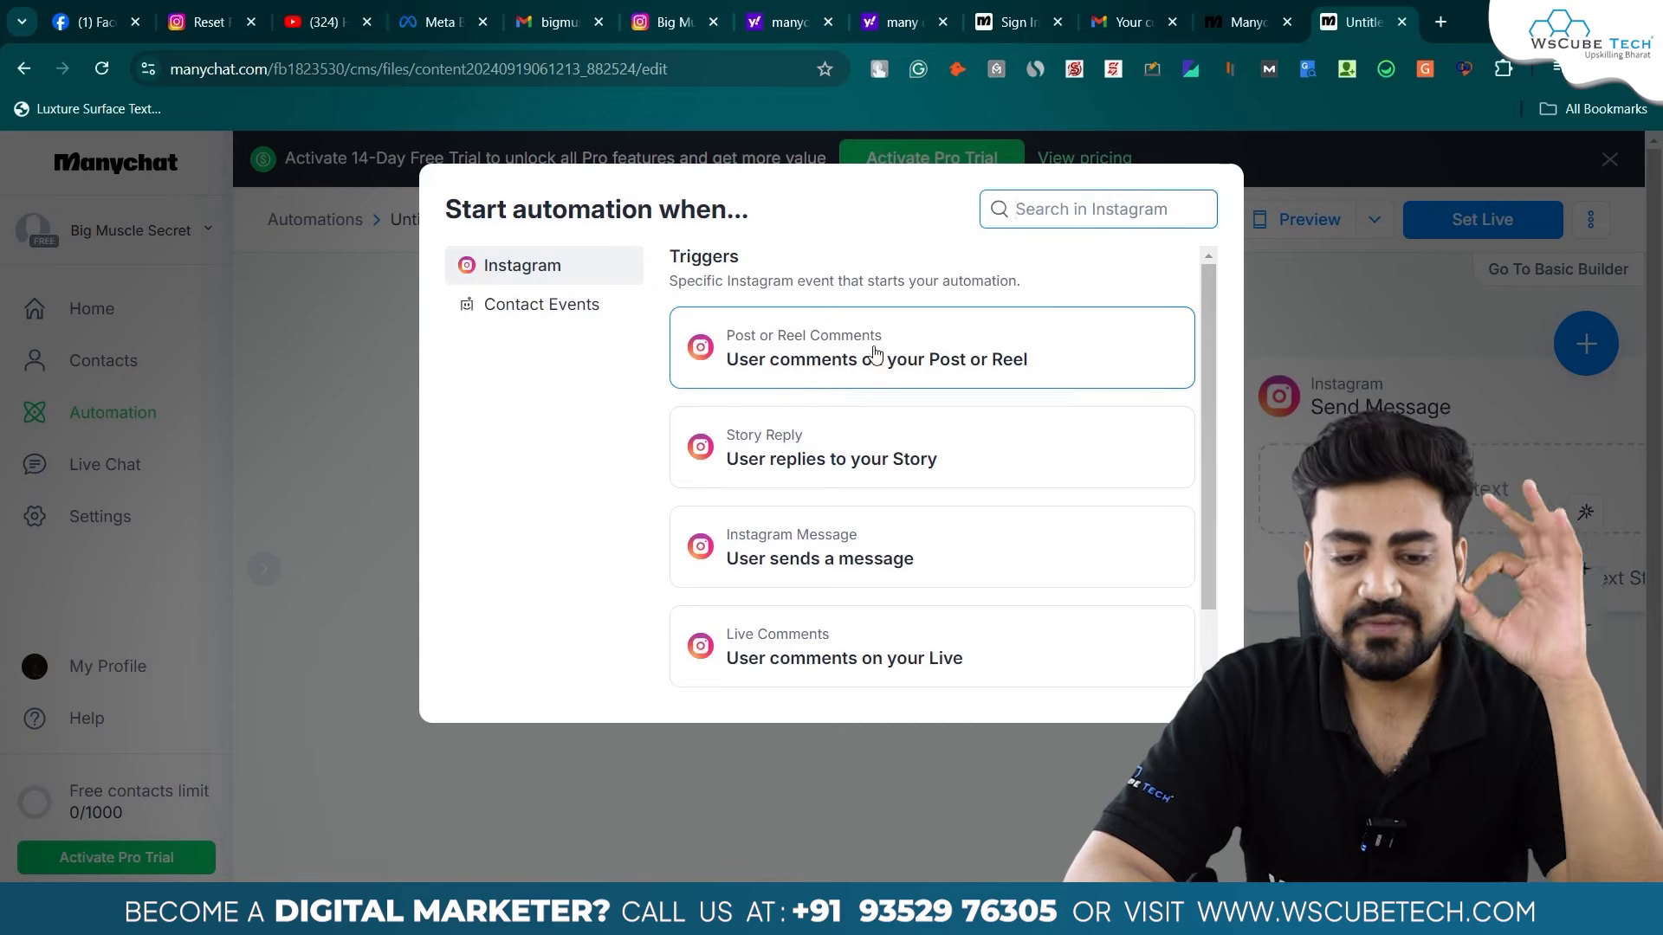